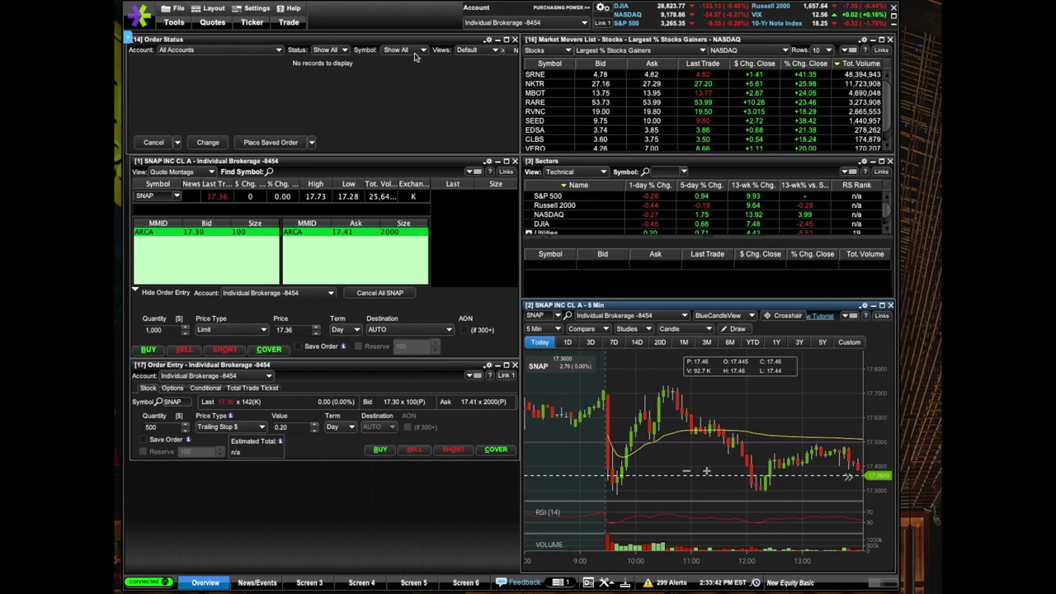
Bring the stop-loss workbook forward and point out the 17.45 average cost
{"action": "left_click", "coordinate": [191, 224]}
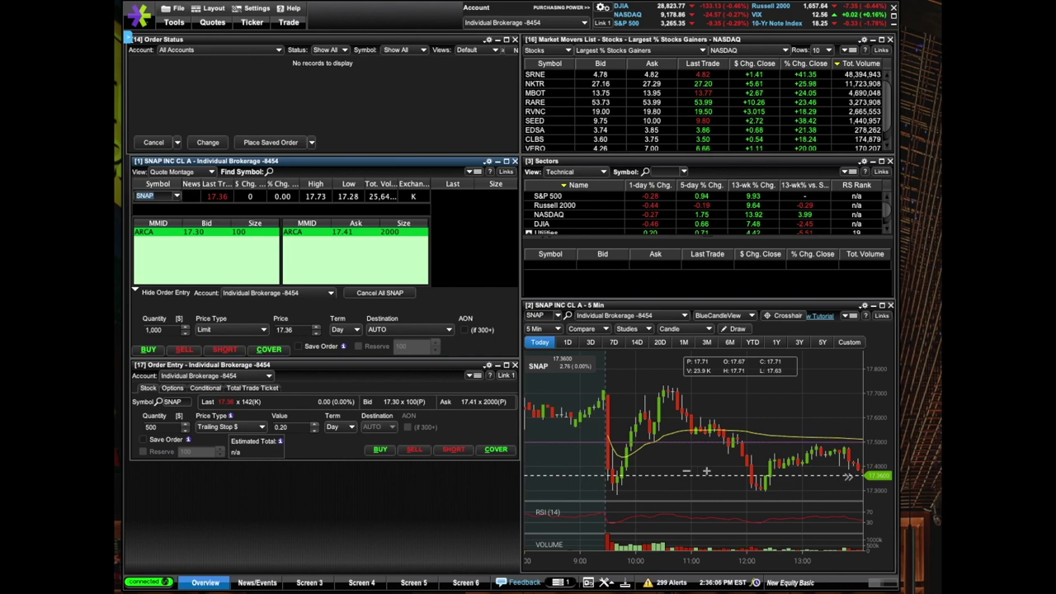
{"action": "key", "text": "super+Tab"}
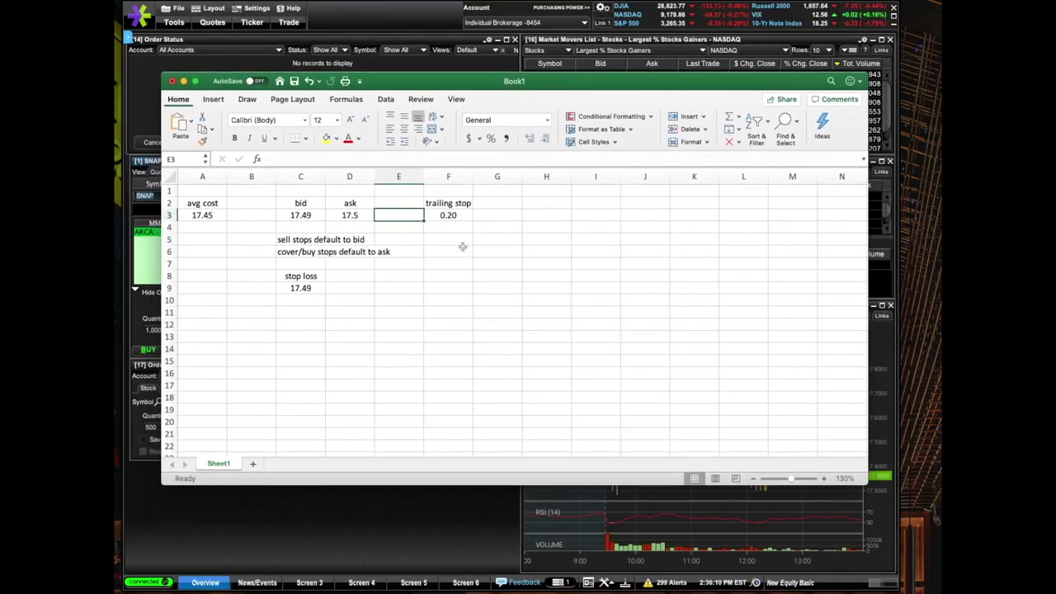
{"action": "left_click", "coordinate": [191, 216]}
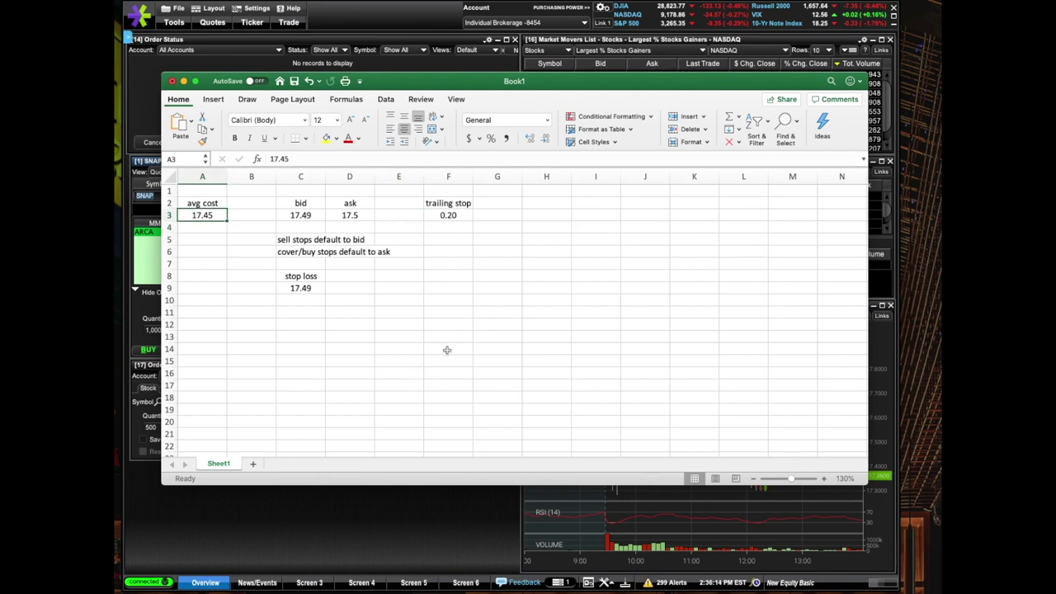
Enter a bid of 17.55 and an ask of 17.56
{"action": "left_click", "coordinate": [314, 218]}
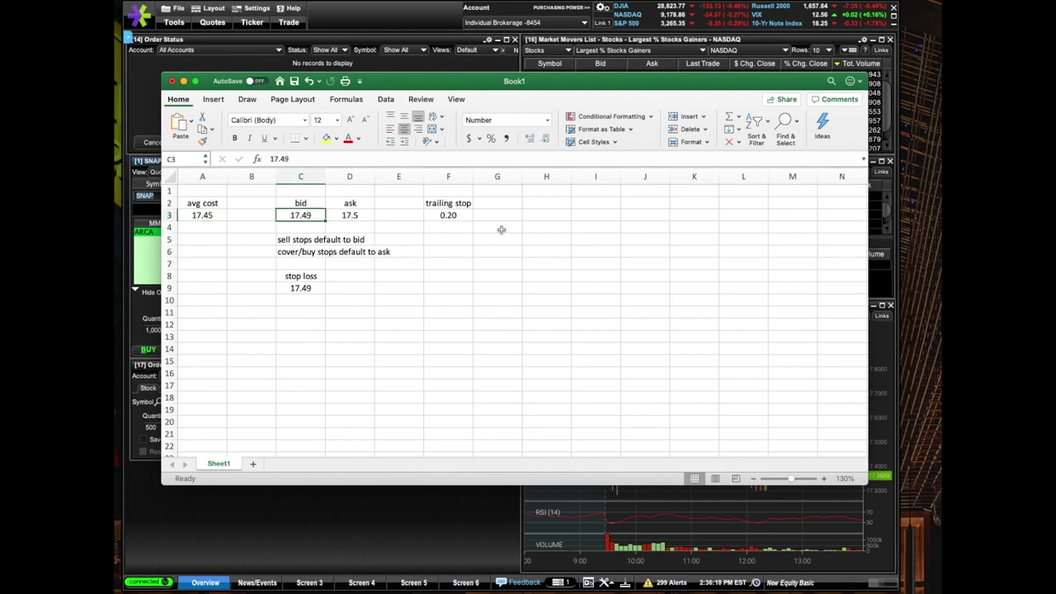
{"action": "type", "text": "17.55"}
{"action": "key", "text": "Tab"}
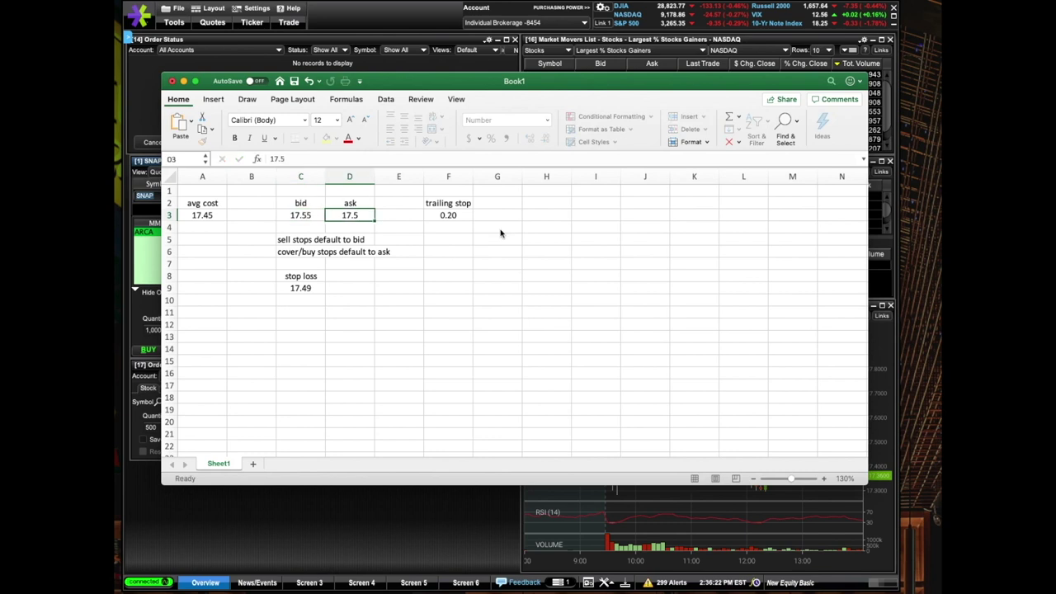
{"action": "type", "text": "17.56"}
{"action": "key", "text": "Return"}
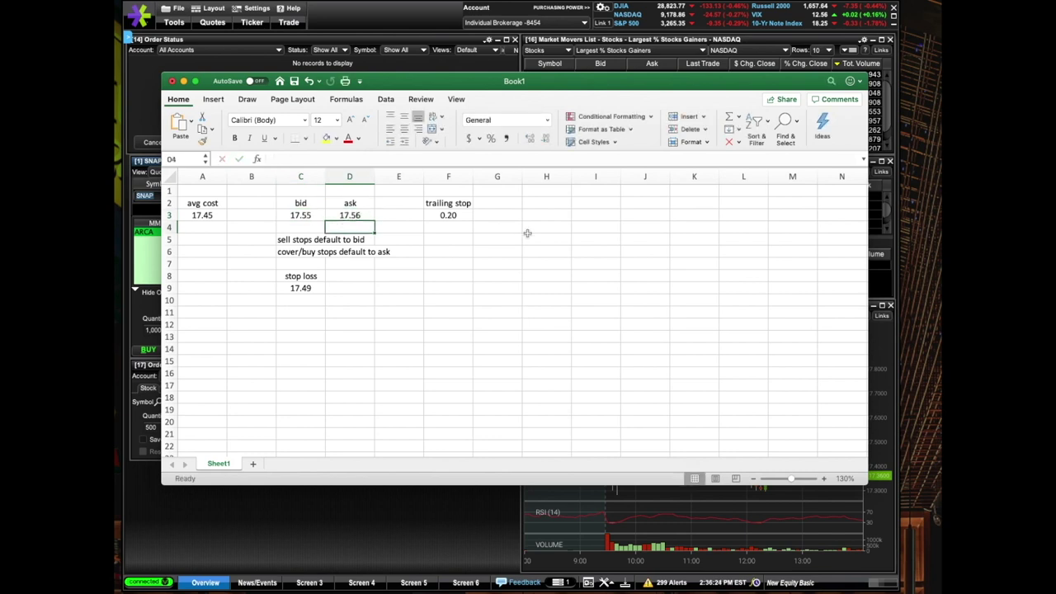
Review the 0.20 trailing stop and notes: sell stops use bid, cover/buy stops use ask
{"action": "left_click", "coordinate": [527, 235]}
{"action": "left_click", "coordinate": [493, 235]}
{"action": "left_click", "coordinate": [448, 216]}
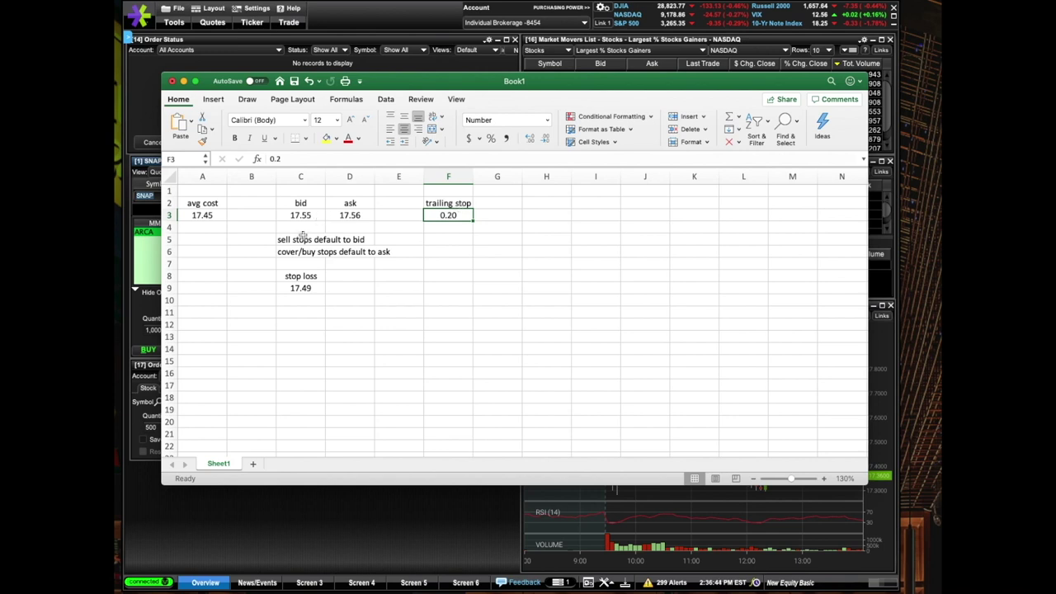
{"action": "left_click", "coordinate": [279, 238]}
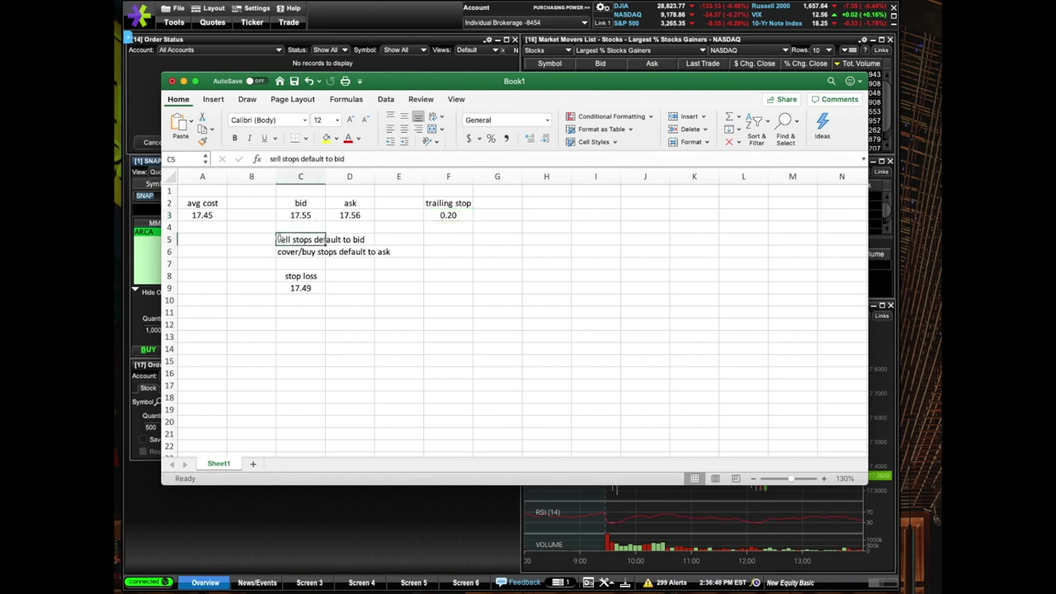
{"action": "left_click", "coordinate": [287, 252]}
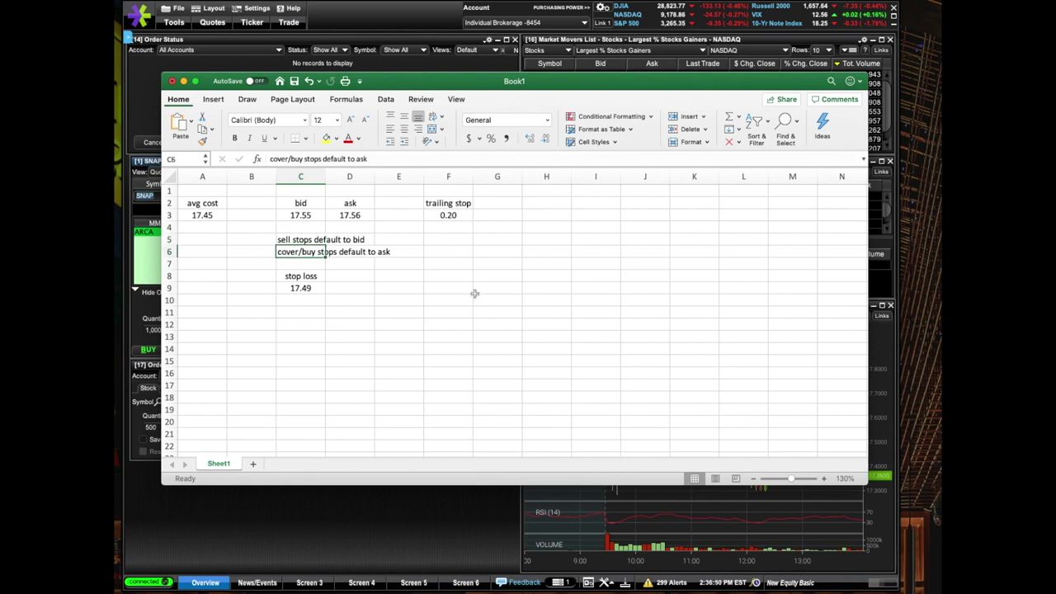
{"action": "left_click", "coordinate": [382, 311]}
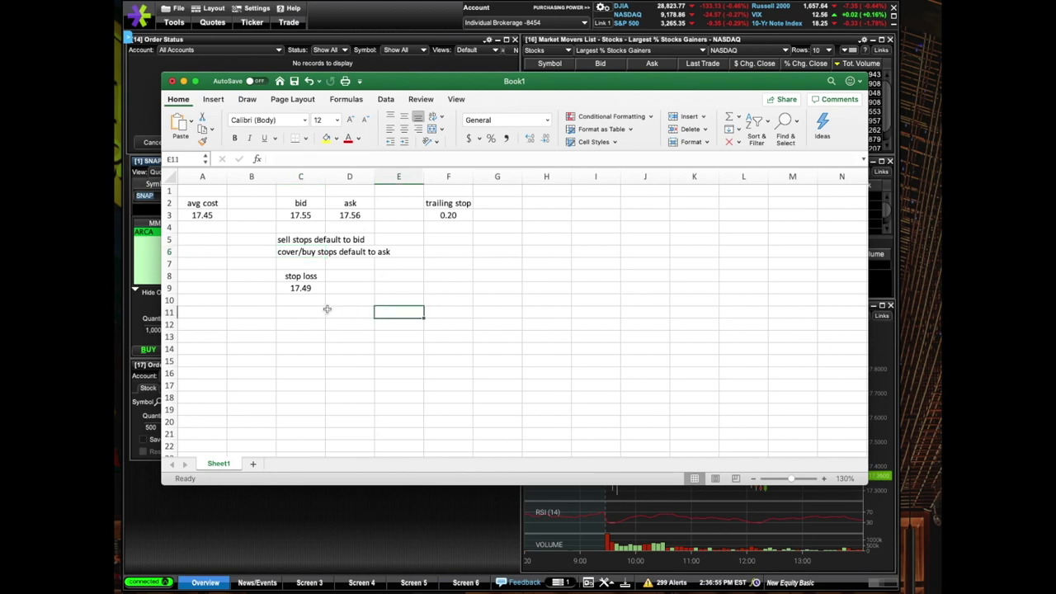
Change the trailing stop amount in F3 to 0.10
{"action": "left_click", "coordinate": [456, 215]}
{"action": "type", "text": "0.1"}
{"action": "key", "text": "Return"}
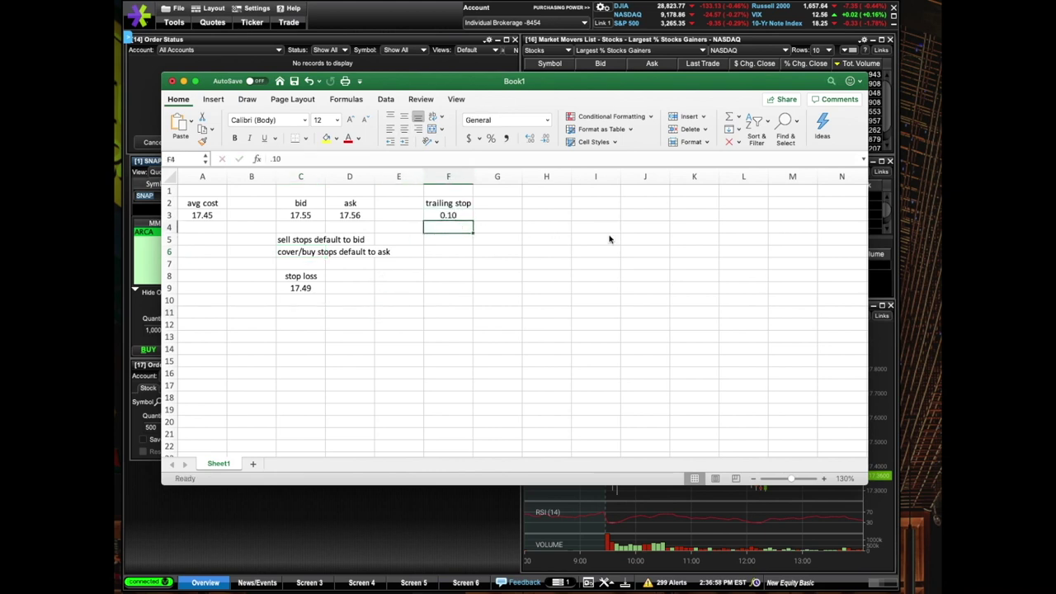
Replace the stop loss in C9 with the formula =C3-F3, bid minus trail
{"action": "left_click", "coordinate": [304, 288]}
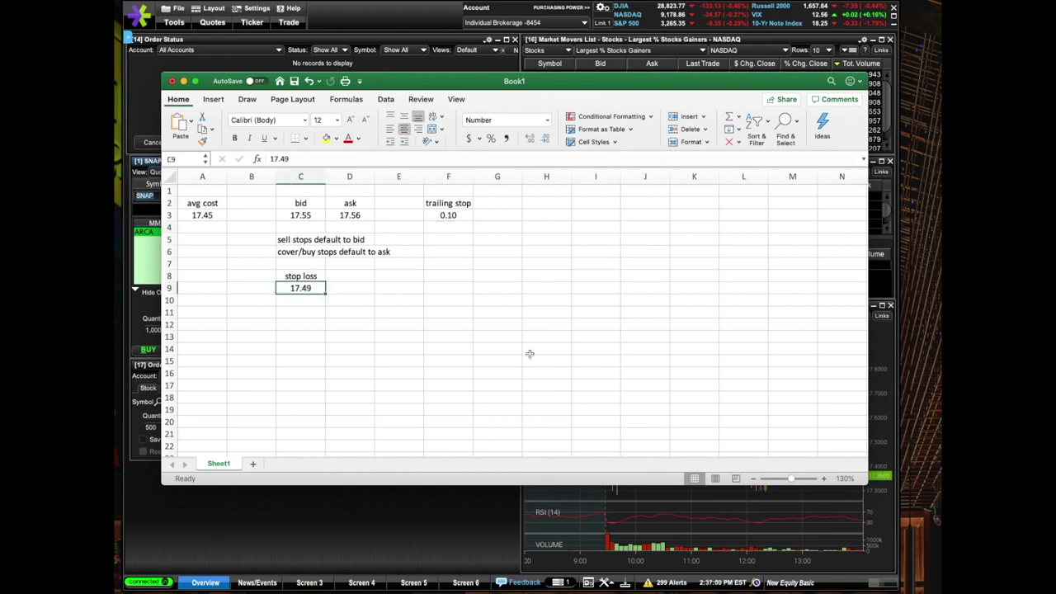
{"action": "type", "text": "=-"}
{"action": "key", "text": "BackSpace"}
{"action": "left_click", "coordinate": [301, 215]}
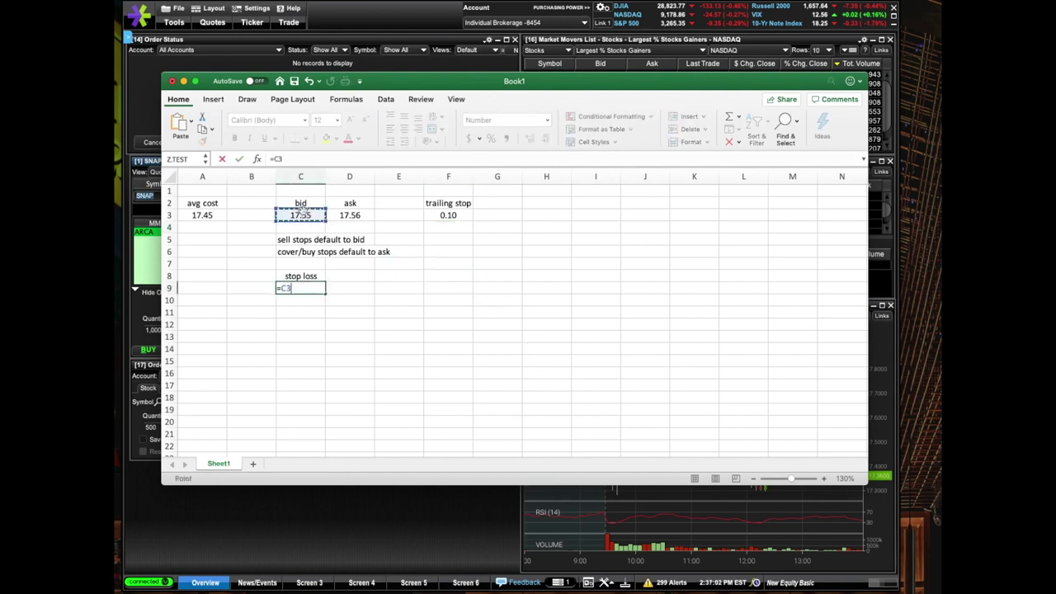
{"action": "type", "text": "-"}
{"action": "left_click", "coordinate": [441, 216]}
{"action": "key", "text": "Return"}
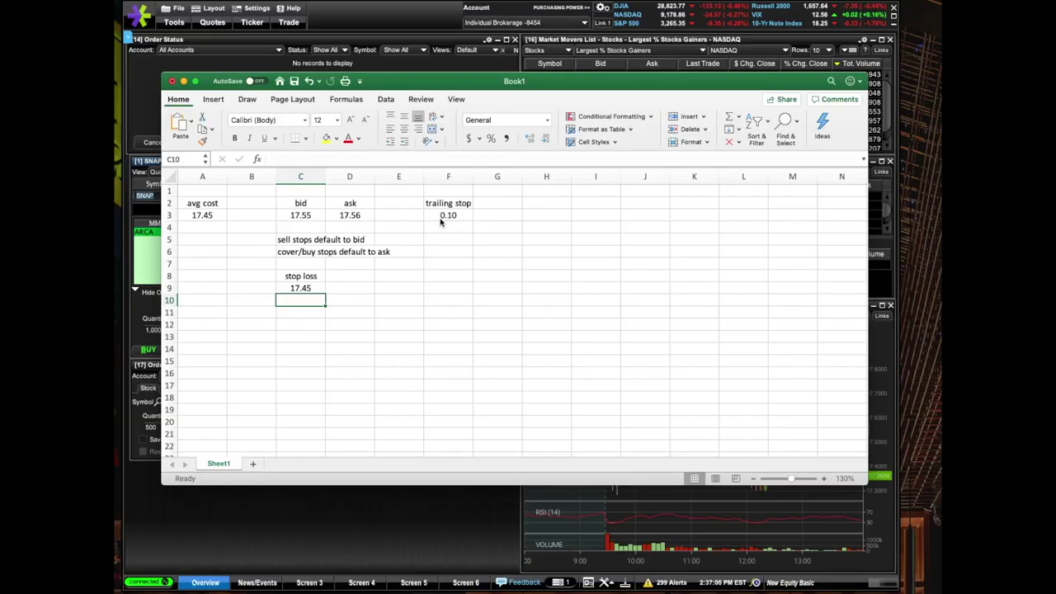
Compare the 17.45 stop loss formula result with the 17.55 bid and 17.45 average cost
{"action": "left_click", "coordinate": [313, 216]}
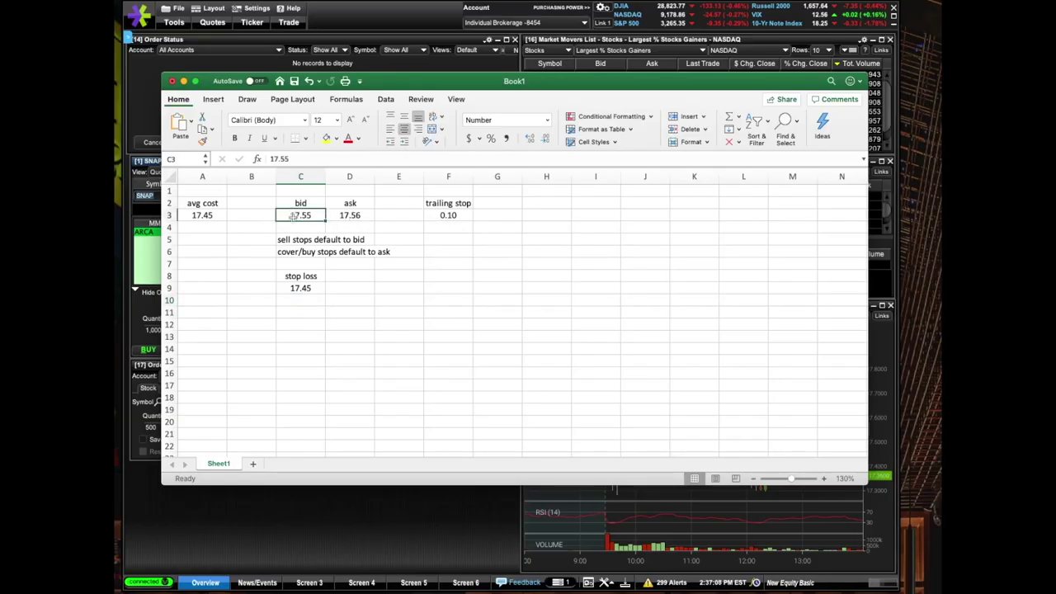
{"action": "left_click", "coordinate": [314, 288]}
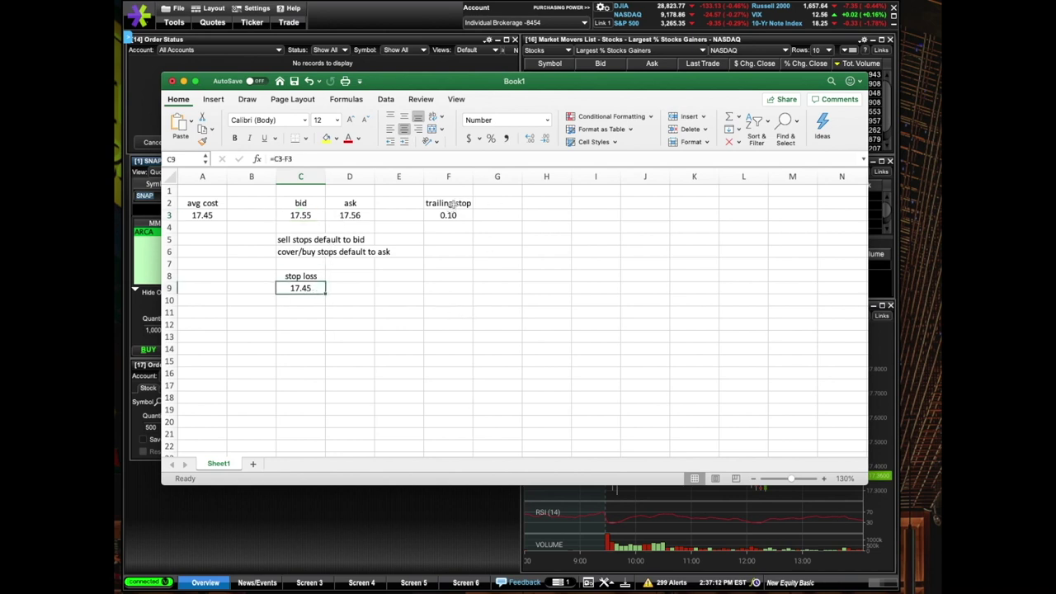
{"action": "left_click", "coordinate": [186, 215]}
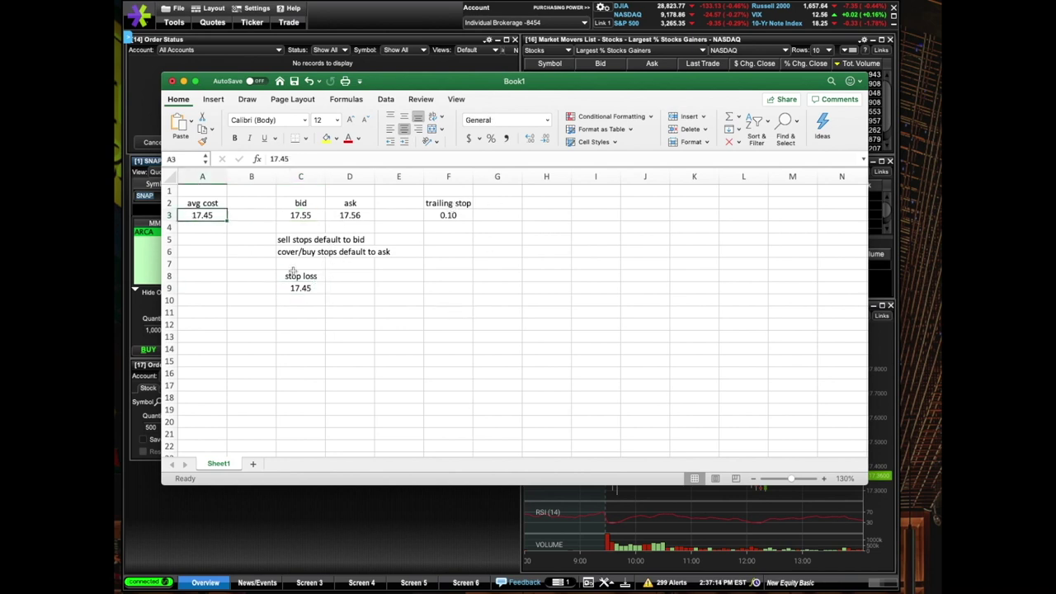
{"action": "left_click", "coordinate": [318, 288]}
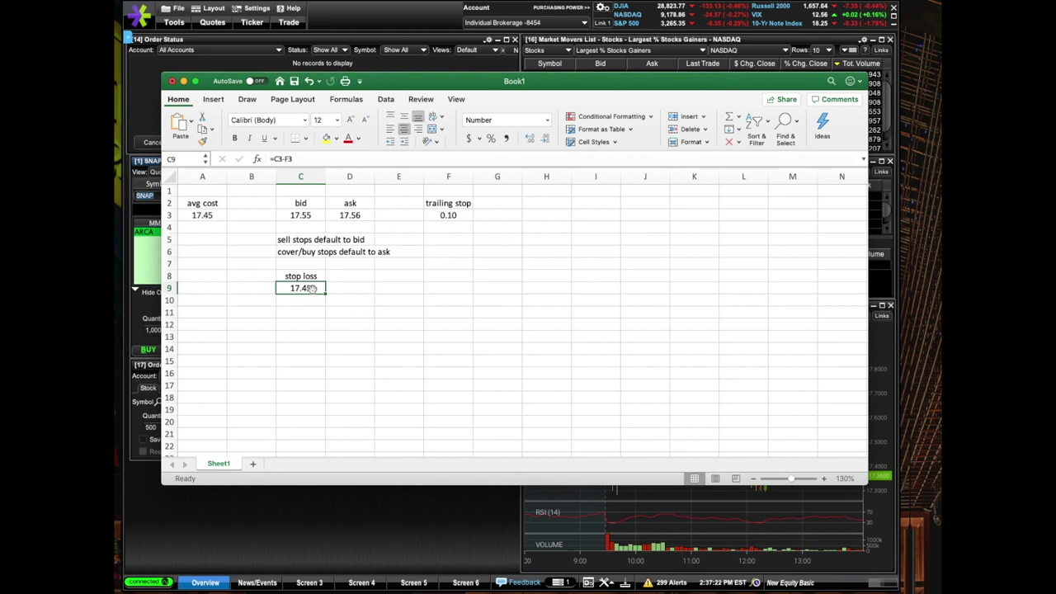
{"action": "left_click", "coordinate": [300, 215]}
Enter a bid of 17.60 and an ask of 17.61
{"action": "type", "text": "17.60"}
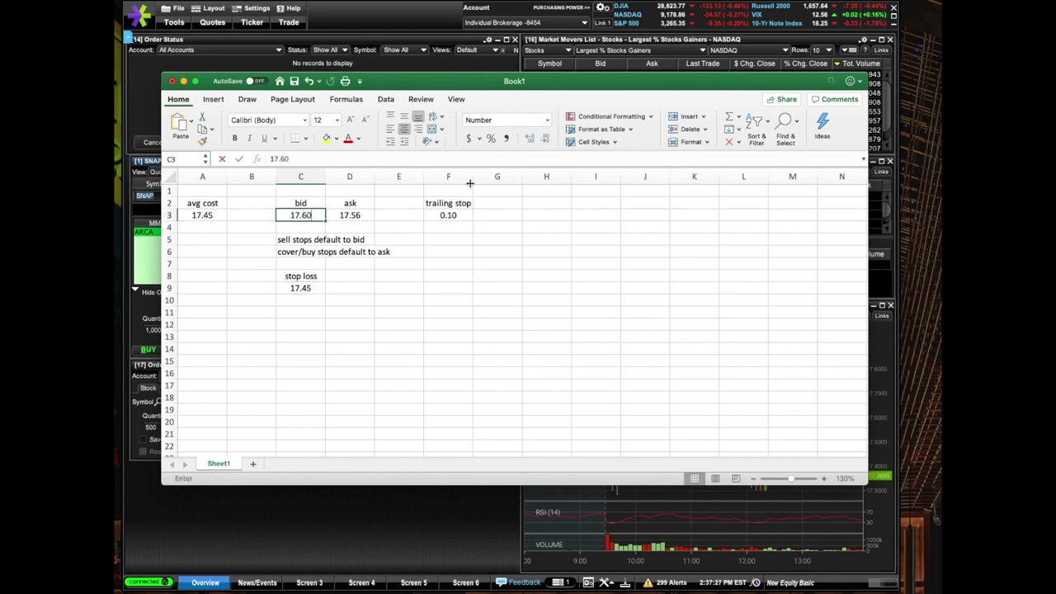
{"action": "key", "text": "Return"}
{"action": "key", "text": "Up"}
{"action": "key", "text": "Right"}
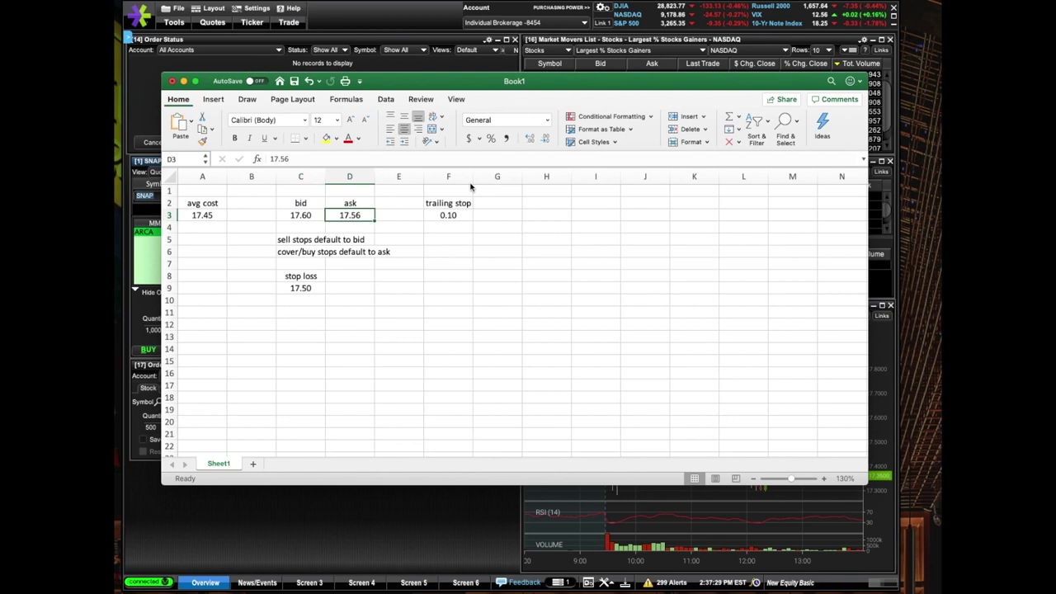
{"action": "type", "text": "17"}
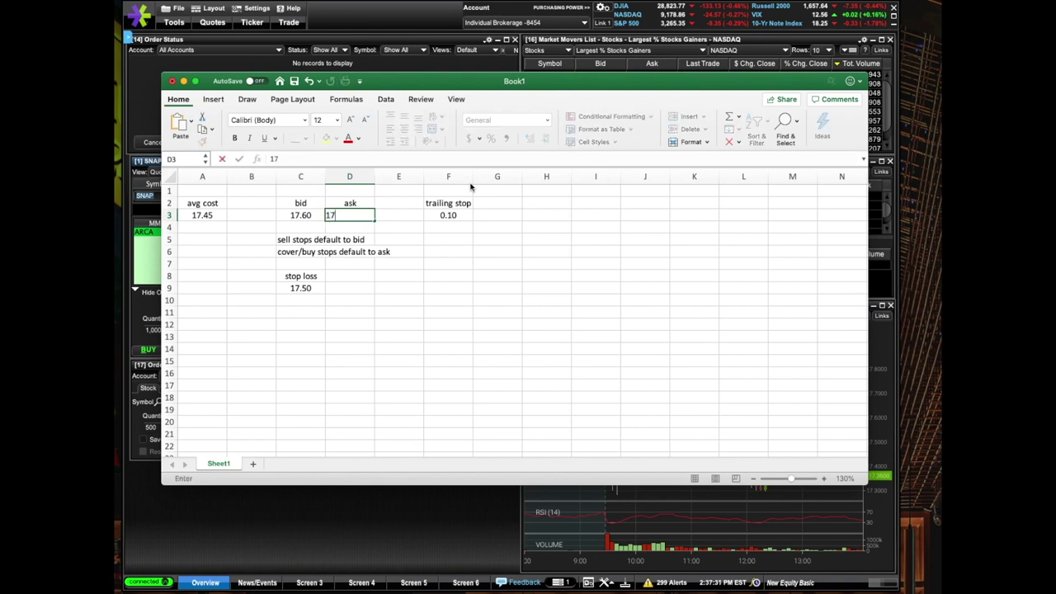
{"action": "type", "text": ".61"}
{"action": "key", "text": "Return"}
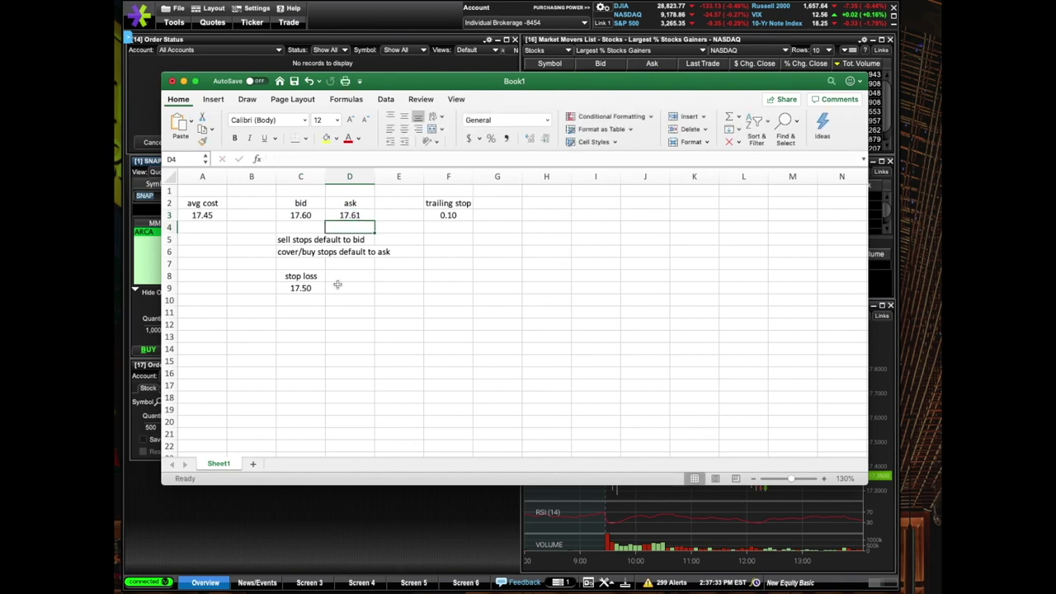
Check the stop loss recalculated to 17.50 against the 0.10 trail, glancing at E*TRADE Pro
{"action": "left_click", "coordinate": [303, 288]}
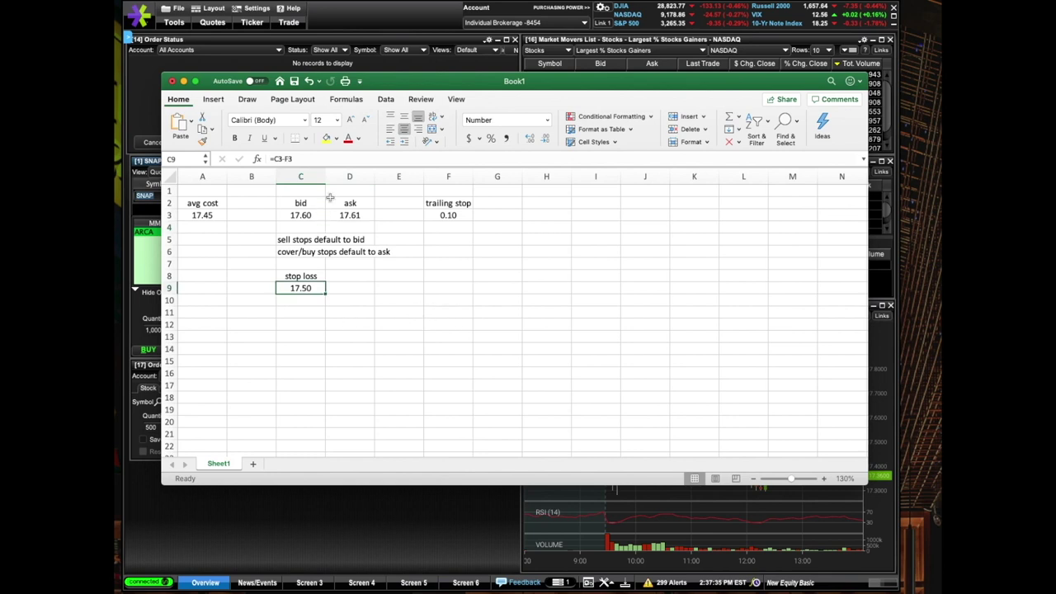
{"action": "left_click", "coordinate": [498, 219]}
{"action": "key", "text": "Left"}
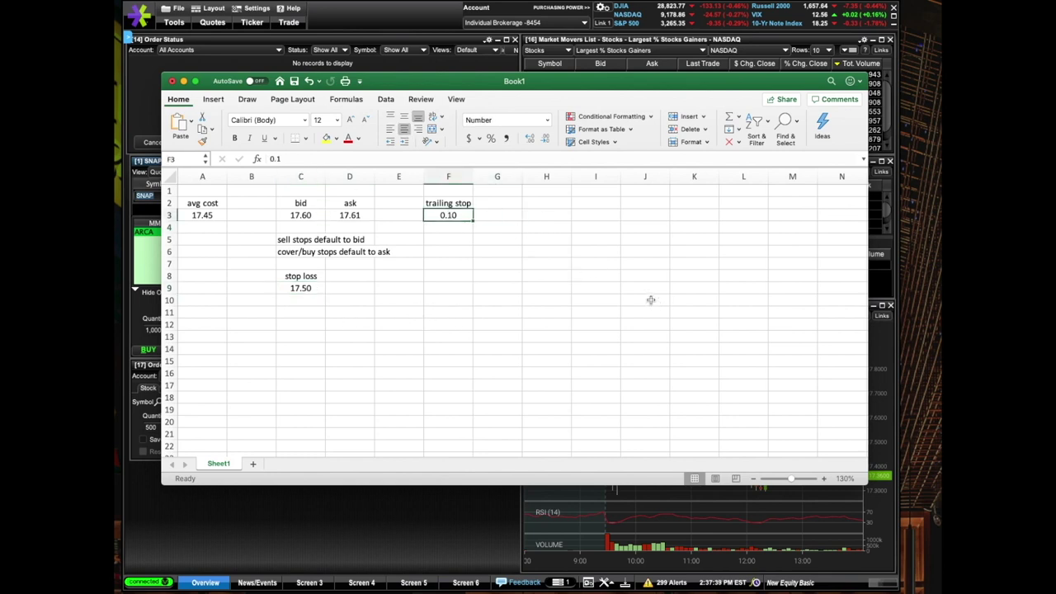
{"action": "left_click", "coordinate": [307, 218]}
{"action": "left_click", "coordinate": [355, 217]}
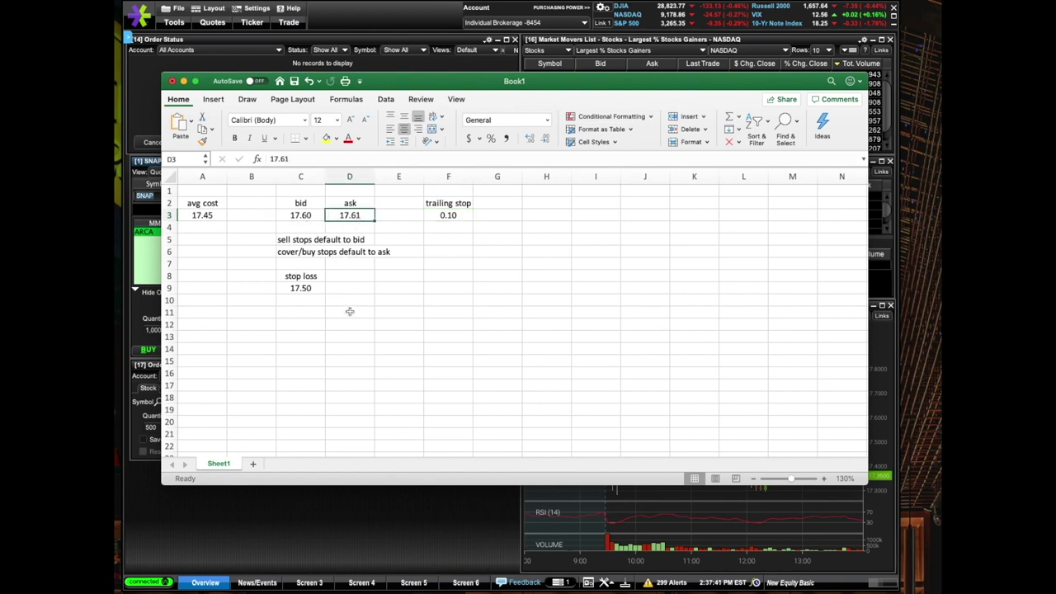
{"action": "left_click", "coordinate": [317, 299]}
{"action": "left_click", "coordinate": [315, 292]}
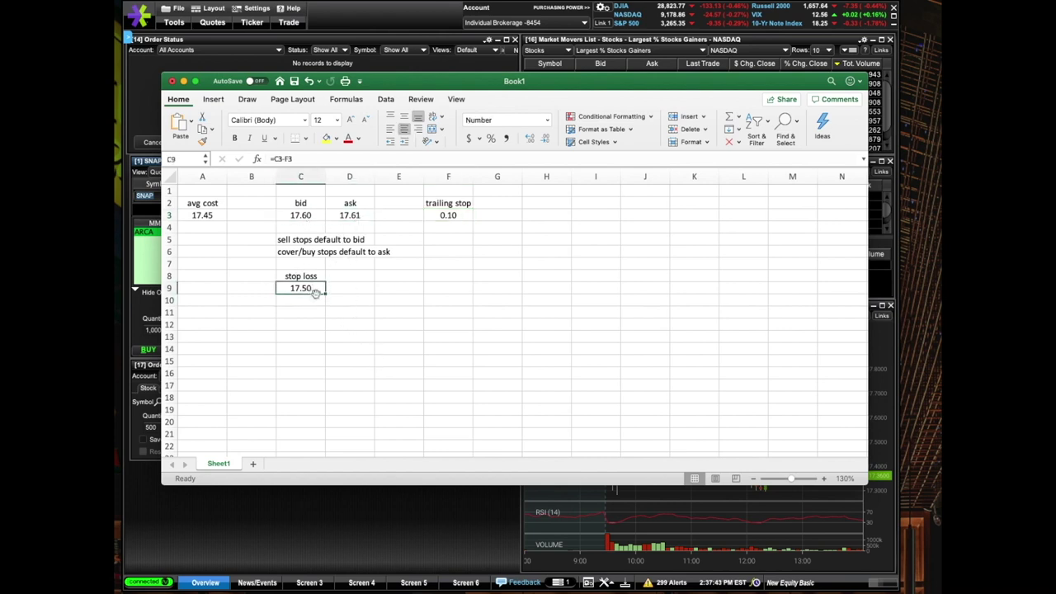
{"action": "left_click", "coordinate": [510, 546]}
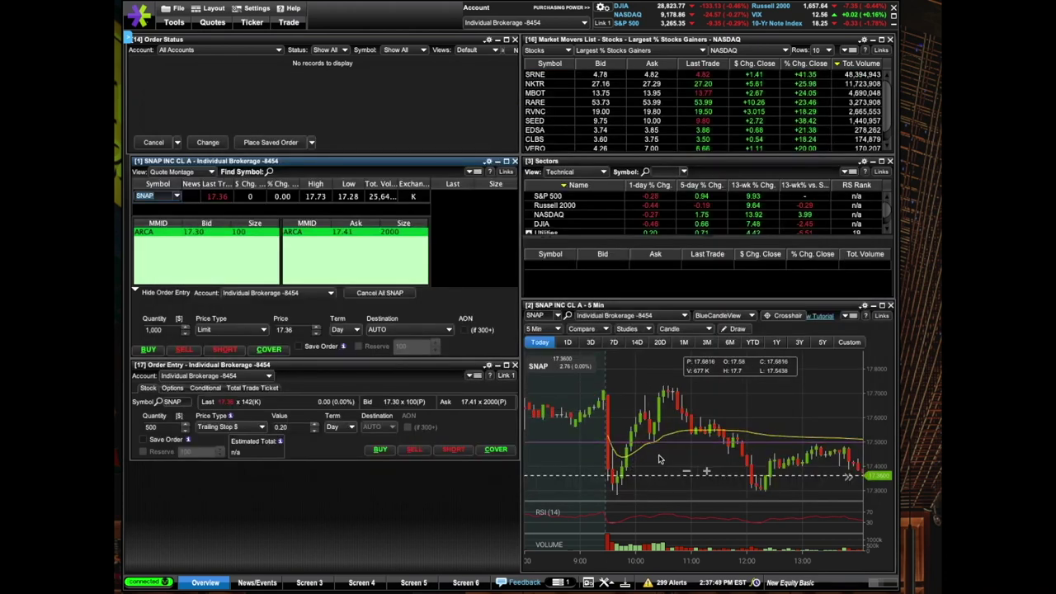
{"action": "key", "text": "super+Tab"}
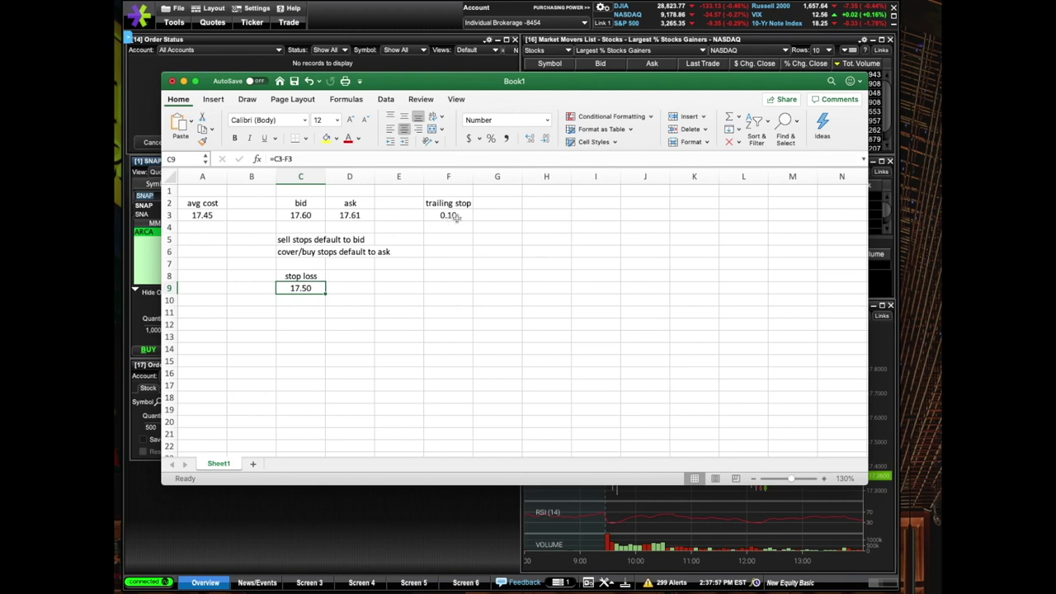
Set the trailing stop in F3 to 0.15
{"action": "left_click", "coordinate": [457, 218]}
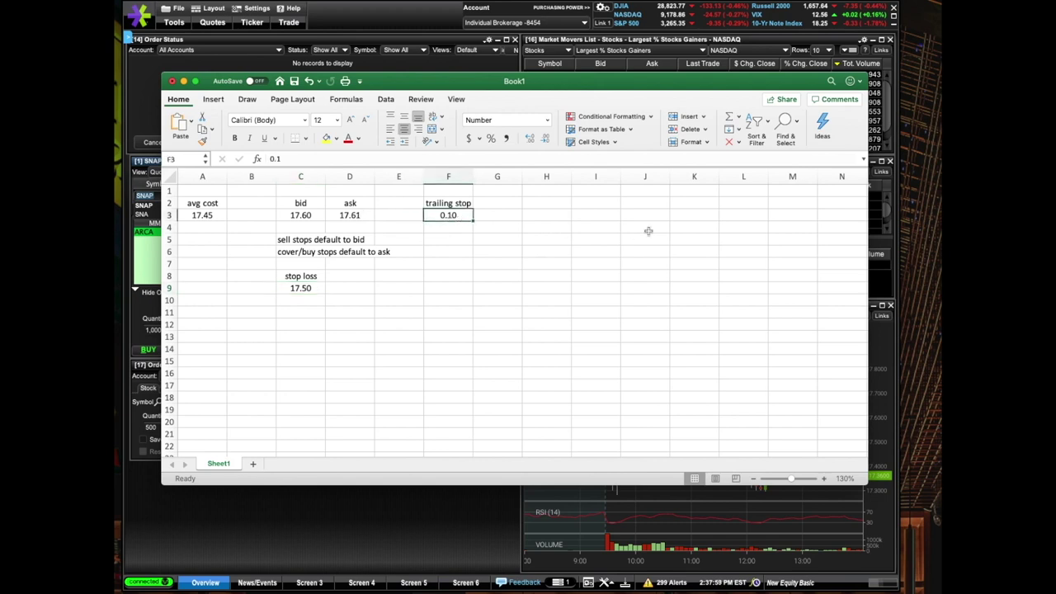
{"action": "type", "text": "0.15"}
{"action": "key", "text": "Return"}
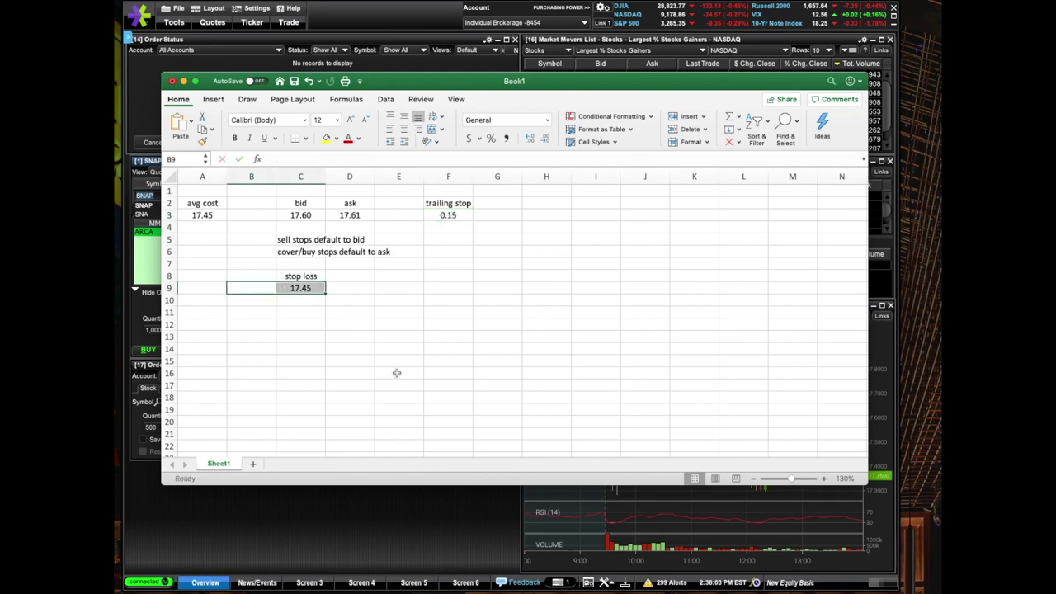
Review the 17.45 stop loss in C9 against the average cost, bid and ask
{"action": "left_click", "coordinate": [318, 298]}
{"action": "left_click", "coordinate": [318, 289]}
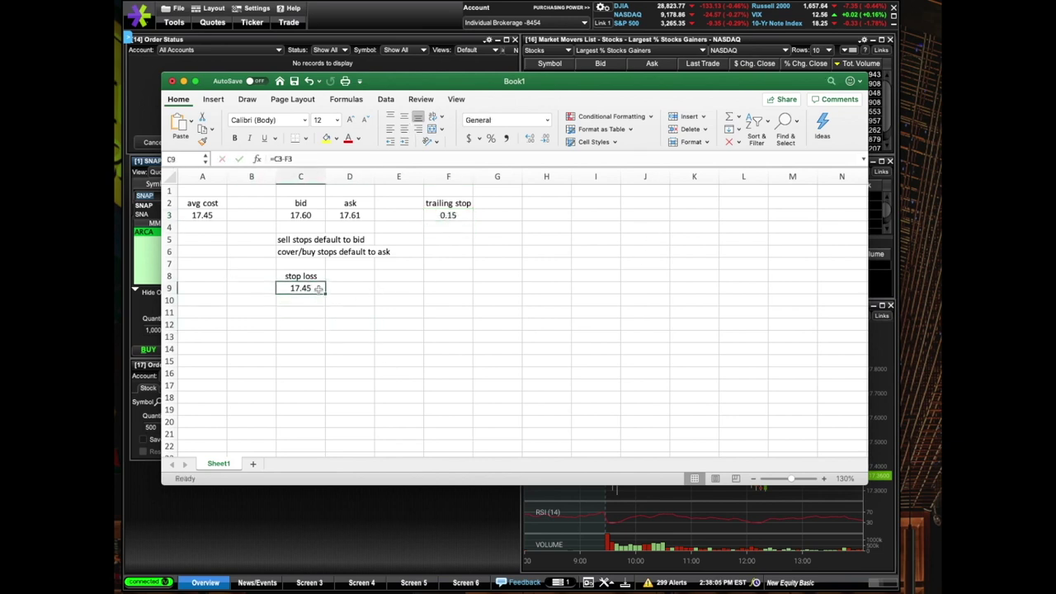
{"action": "left_click", "coordinate": [209, 214]}
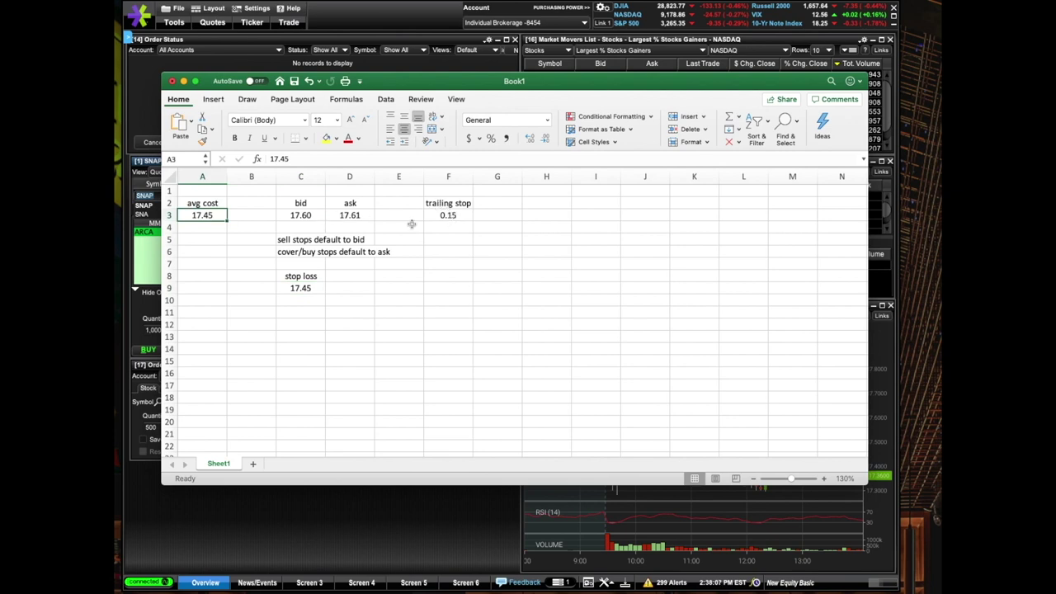
{"action": "left_click", "coordinate": [304, 215]}
{"action": "left_click", "coordinate": [330, 214]}
{"action": "left_click", "coordinate": [306, 215]}
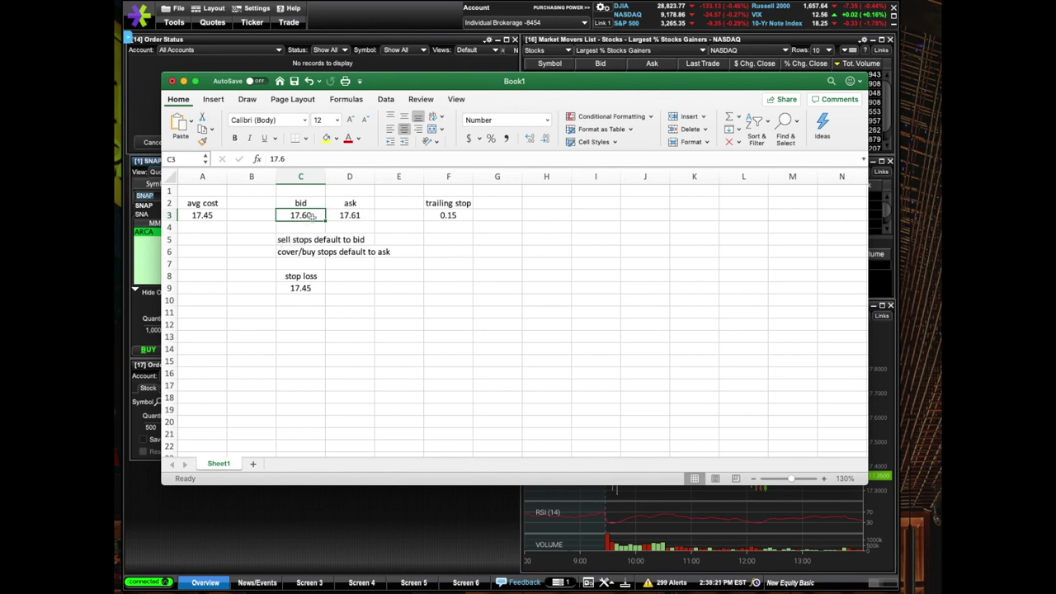
Jot 17.59 in G5, then enter 17.59 as the new bid in C3
{"action": "left_click", "coordinate": [476, 241]}
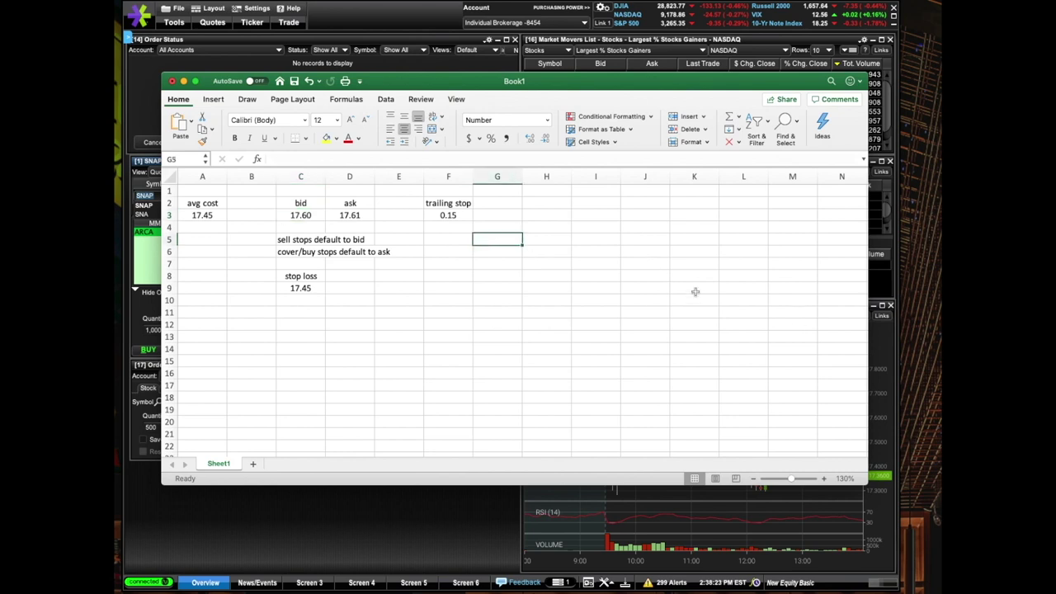
{"action": "type", "text": "17.59"}
{"action": "key", "text": "Return"}
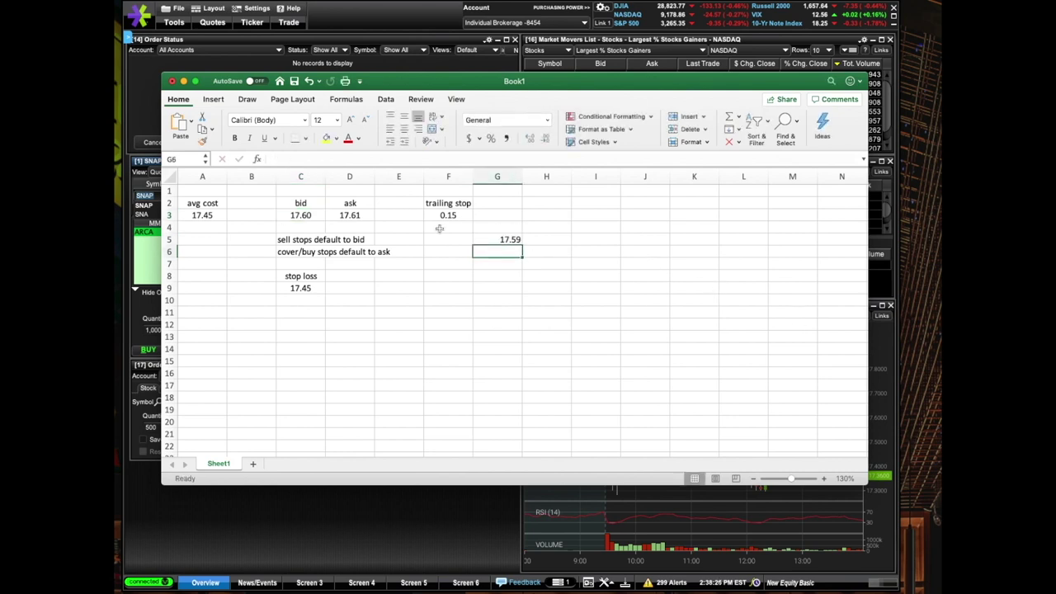
{"action": "left_click", "coordinate": [280, 213]}
{"action": "type", "text": "17.59"}
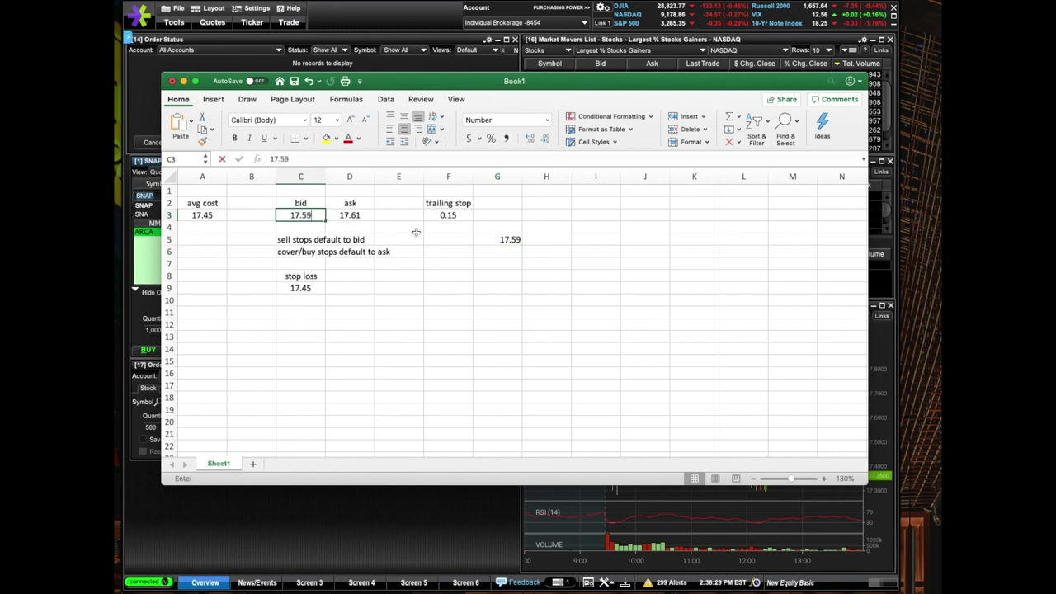
{"action": "key", "text": "Return"}
Review the 17.44 stop loss against the bid and 0.15 trail, then undo the G5 note
{"action": "left_click", "coordinate": [372, 218]}
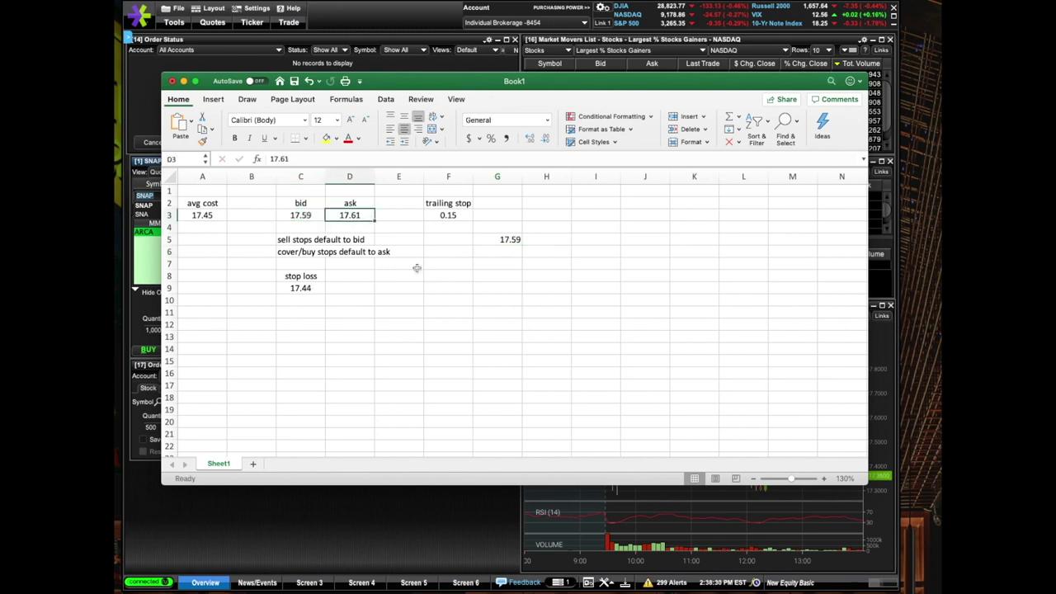
{"action": "left_click", "coordinate": [454, 219]}
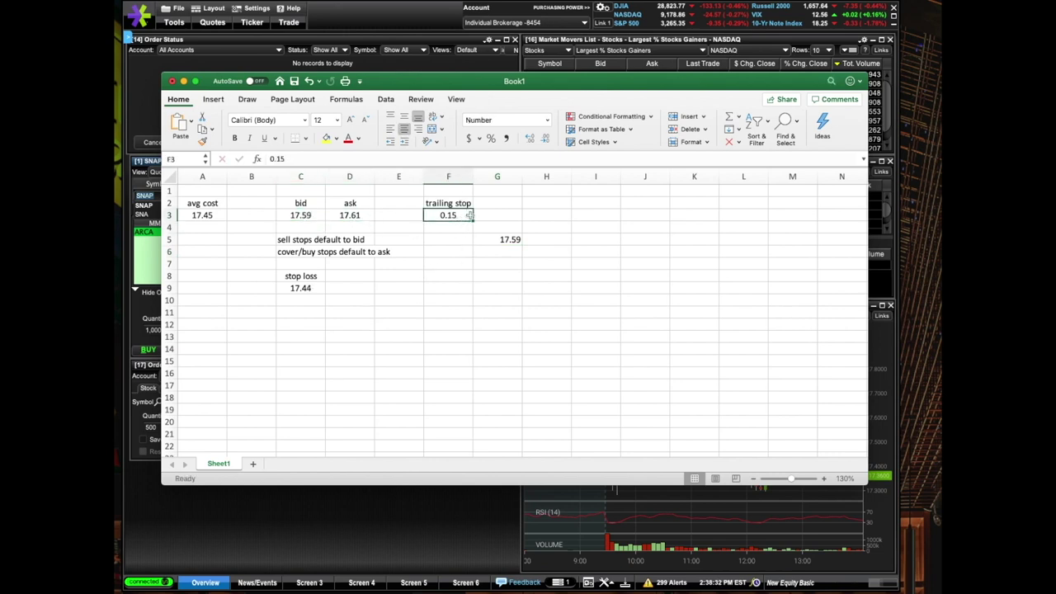
{"action": "left_click", "coordinate": [307, 287]}
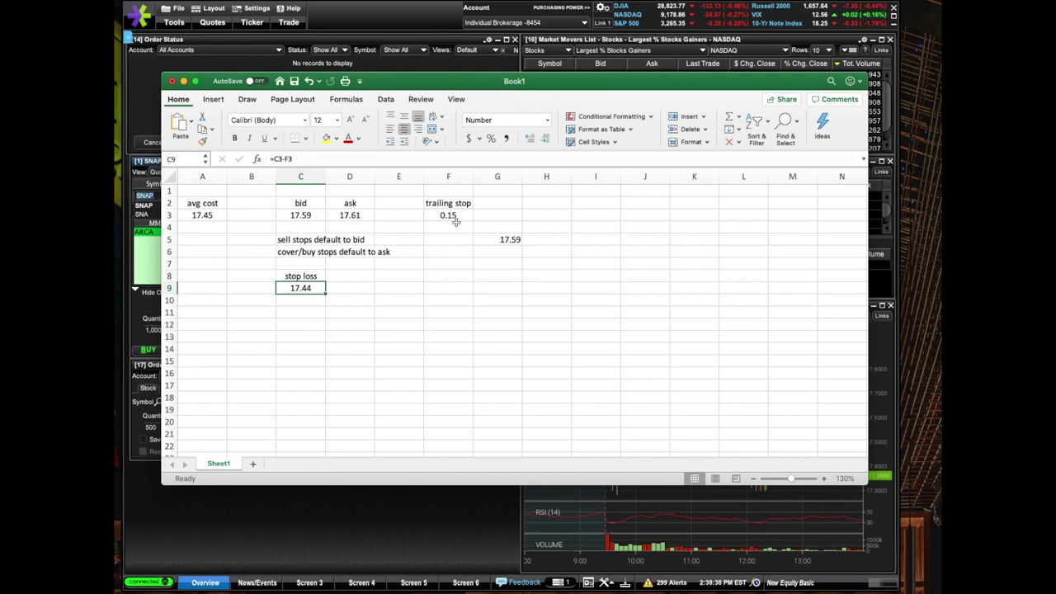
{"action": "left_click", "coordinate": [311, 219]}
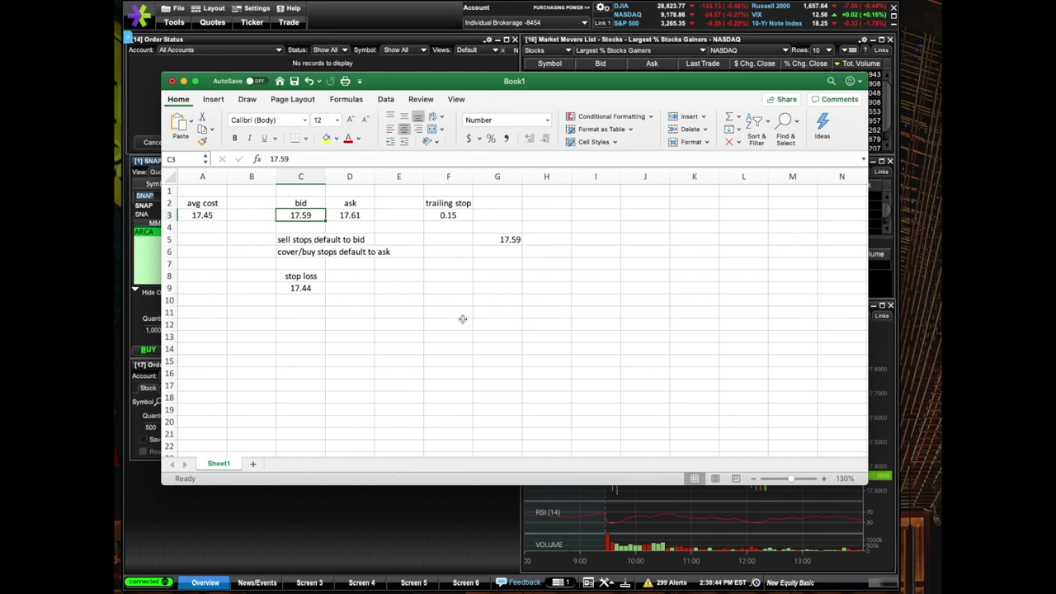
{"action": "left_click", "coordinate": [429, 212]}
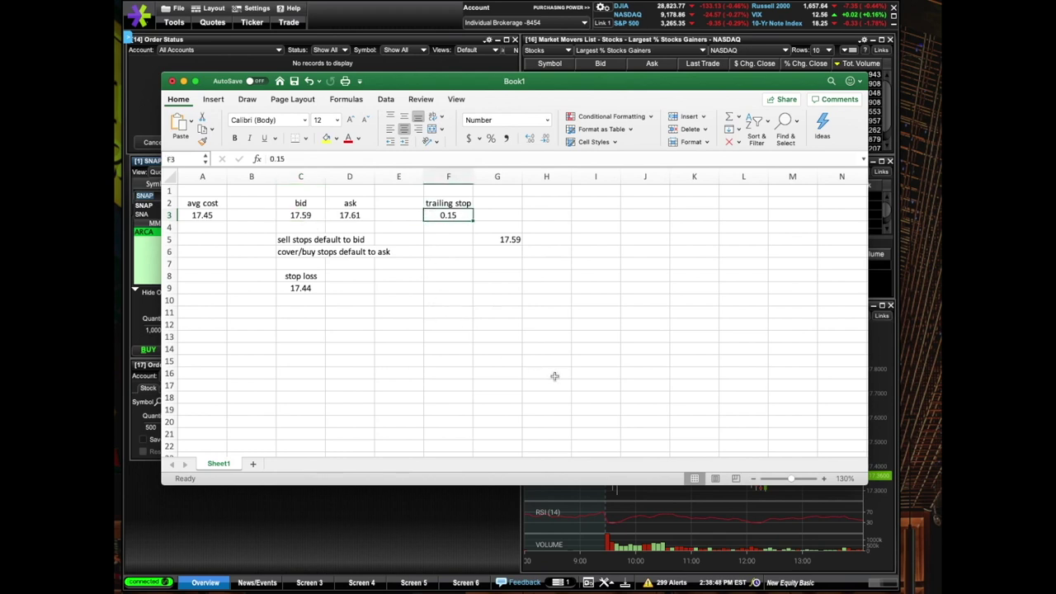
{"action": "left_click", "coordinate": [514, 246]}
{"action": "key", "text": "super+z"}
{"action": "key", "text": "super+z"}
Switch to the E*TRADE Pro SNAP chart and order ticket, then back to the workbook
{"action": "key", "text": "super+Tab"}
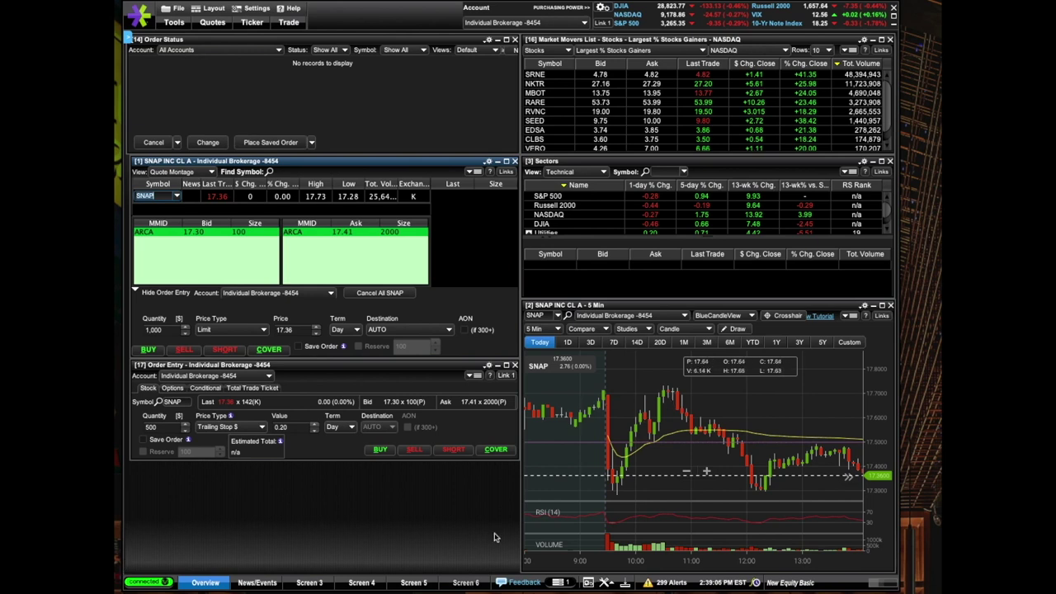
{"action": "key", "text": "super+Tab"}
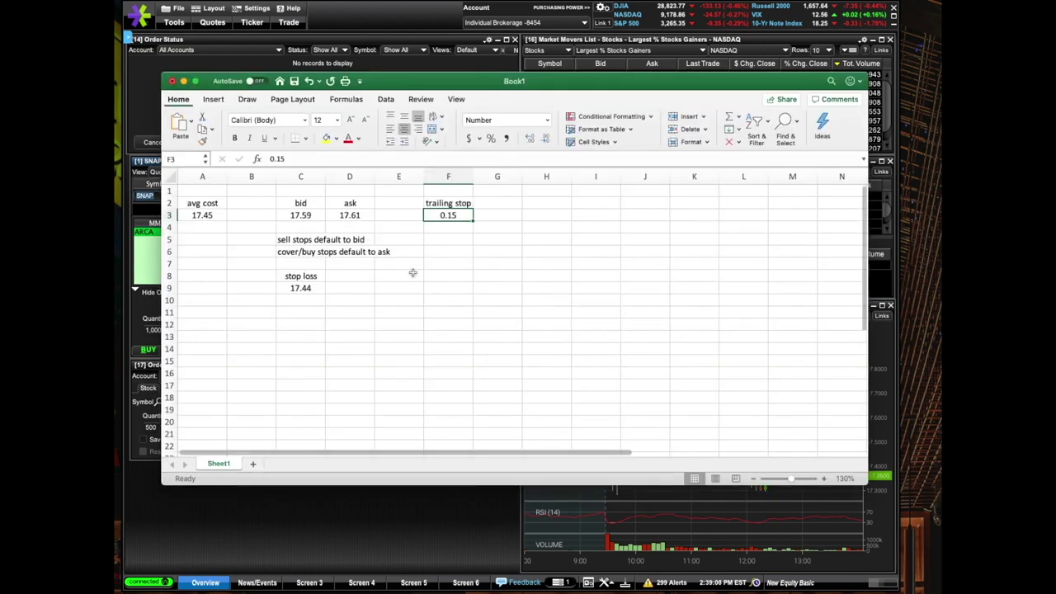
Enter a bid of 17.67, correcting typos, and an ask of 17.68
{"action": "left_click", "coordinate": [320, 220]}
{"action": "type", "text": "17."}
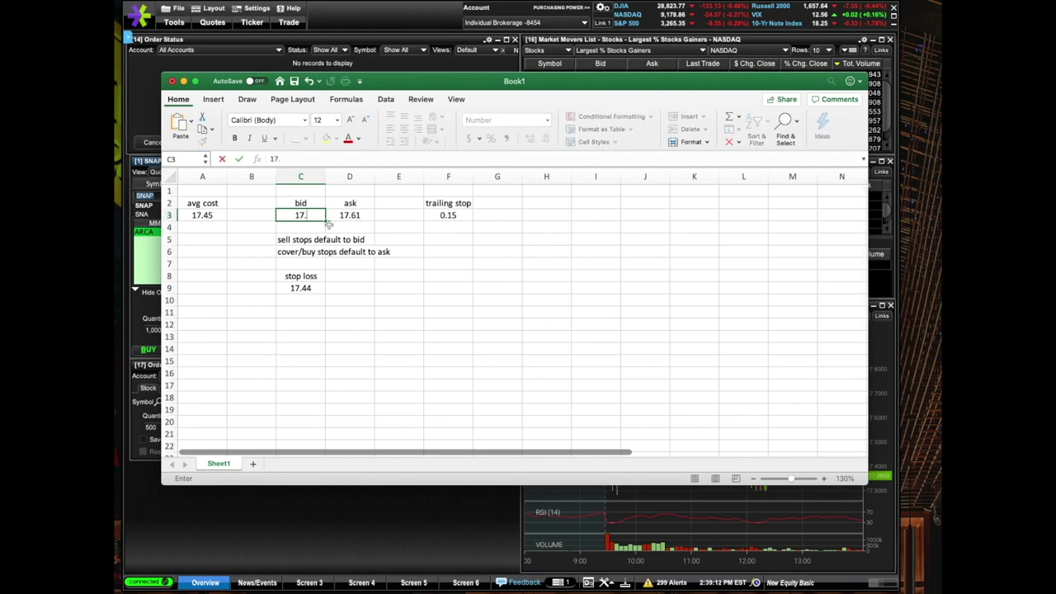
{"action": "type", "text": "59"}
{"action": "key", "text": "BackSpace"}
{"action": "key", "text": "BackSpace"}
{"action": "type", "text": "65"}
{"action": "key", "text": "BackSpace"}
{"action": "type", "text": "7"}
{"action": "key", "text": "Tab"}
{"action": "type", "text": "17.68"}
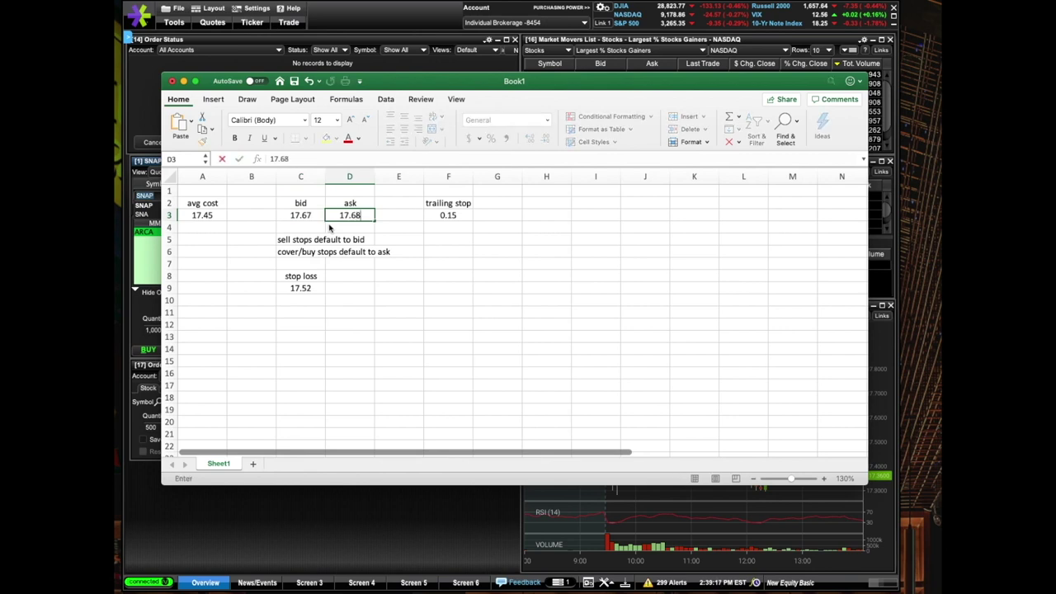
{"action": "key", "text": "Tab"}
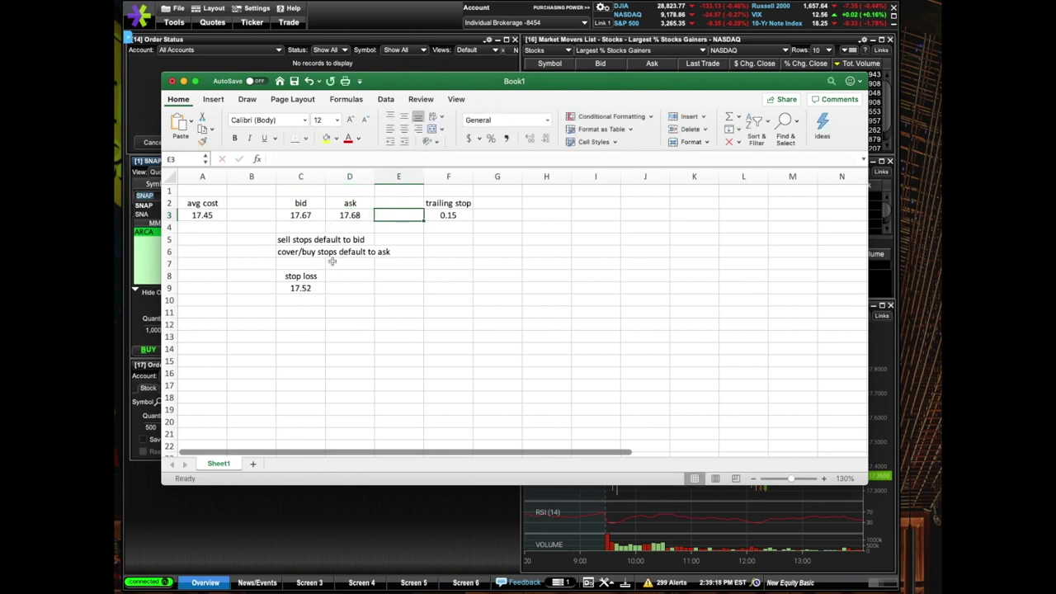
Point out the stop loss now at 17.52 in C9 beside the average cost
{"action": "left_click", "coordinate": [317, 291]}
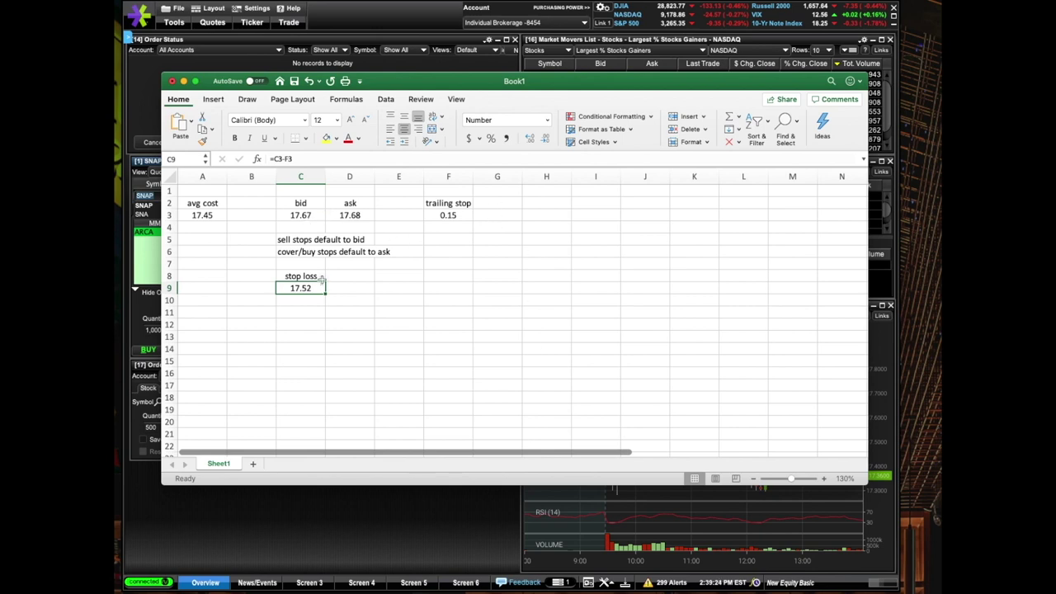
{"action": "left_click", "coordinate": [533, 337]}
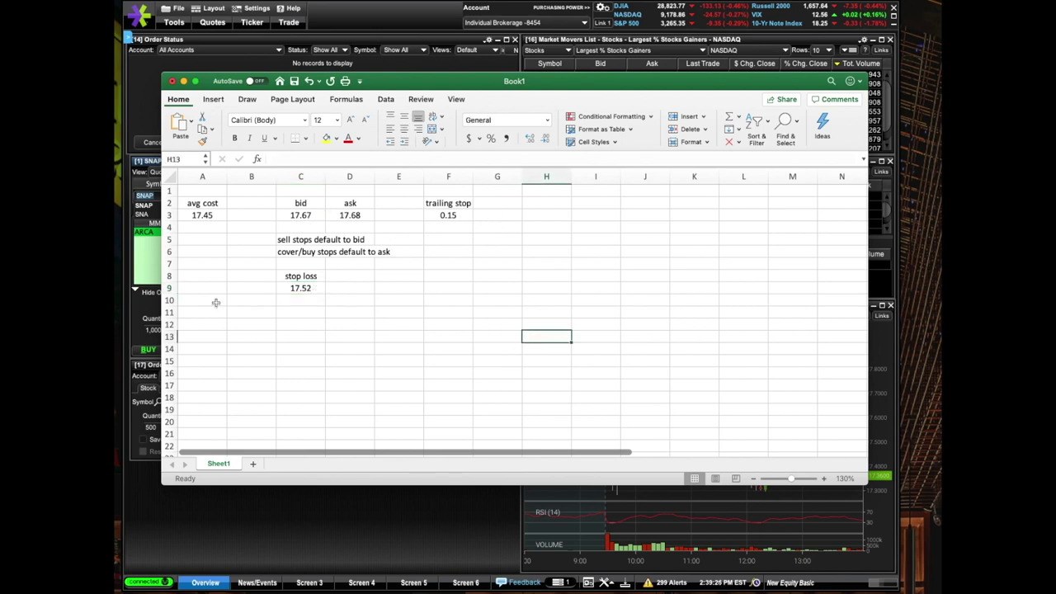
{"action": "left_click", "coordinate": [218, 218]}
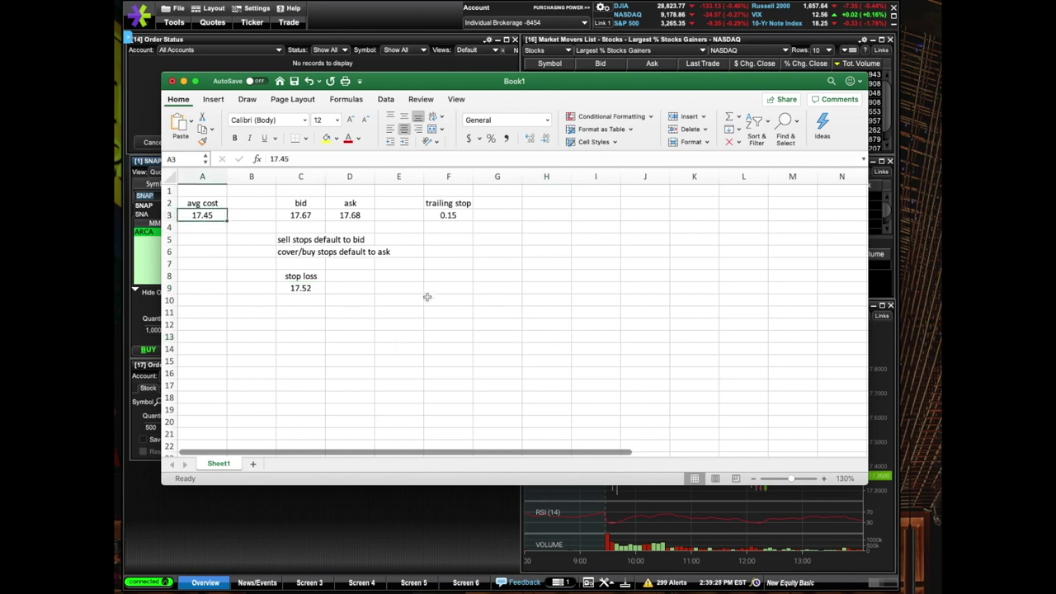
{"action": "left_click", "coordinate": [310, 287]}
{"action": "left_click", "coordinate": [592, 290]}
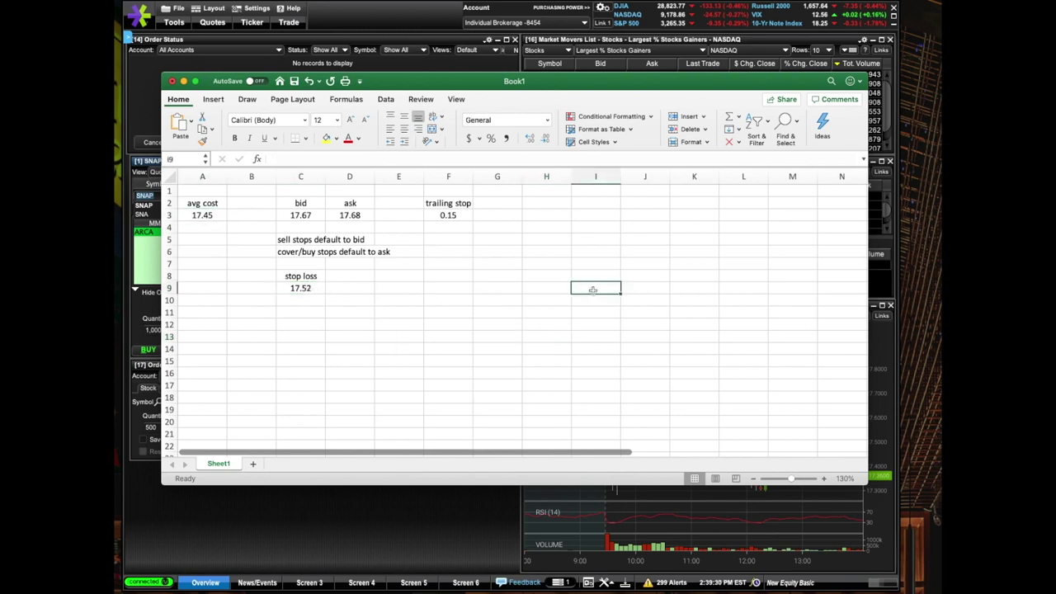
{"action": "left_click", "coordinate": [302, 288]}
{"action": "left_click", "coordinate": [491, 388]}
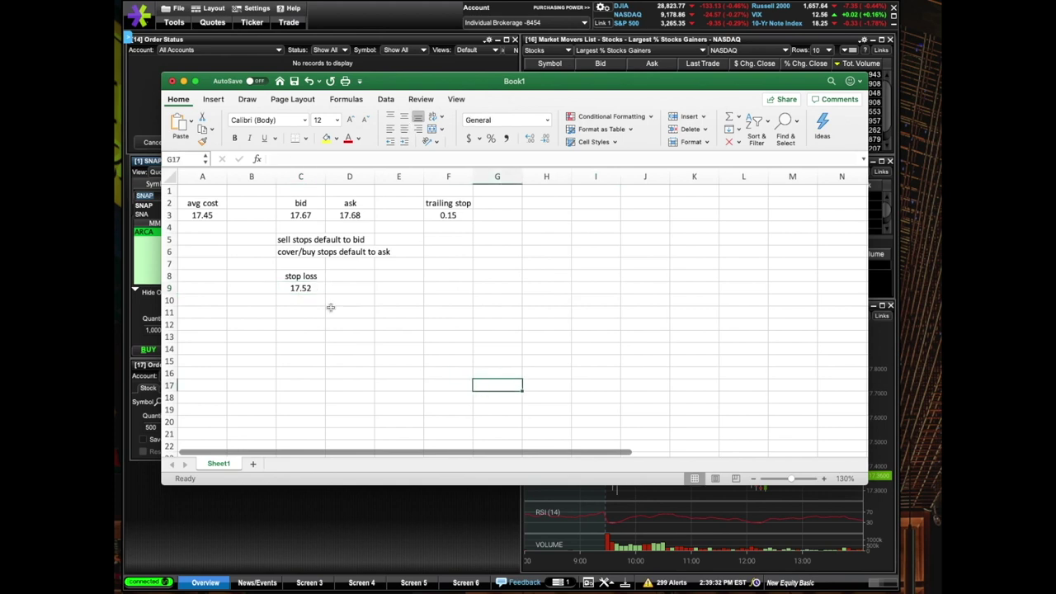
{"action": "left_click", "coordinate": [305, 288]}
{"action": "left_click_drag", "start_coordinate": [495, 312], "coordinate": [645, 215]}
{"action": "left_click", "coordinate": [644, 372]}
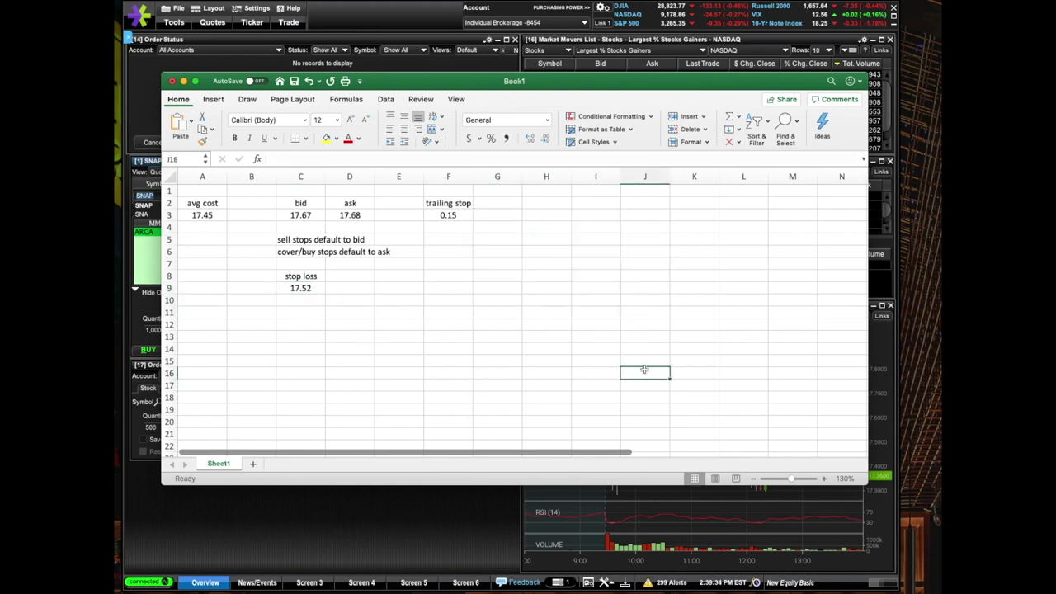
Glance at the trading platform, then return to highlight the 17.52 stop loss and nearby cells
{"action": "left_click", "coordinate": [401, 36]}
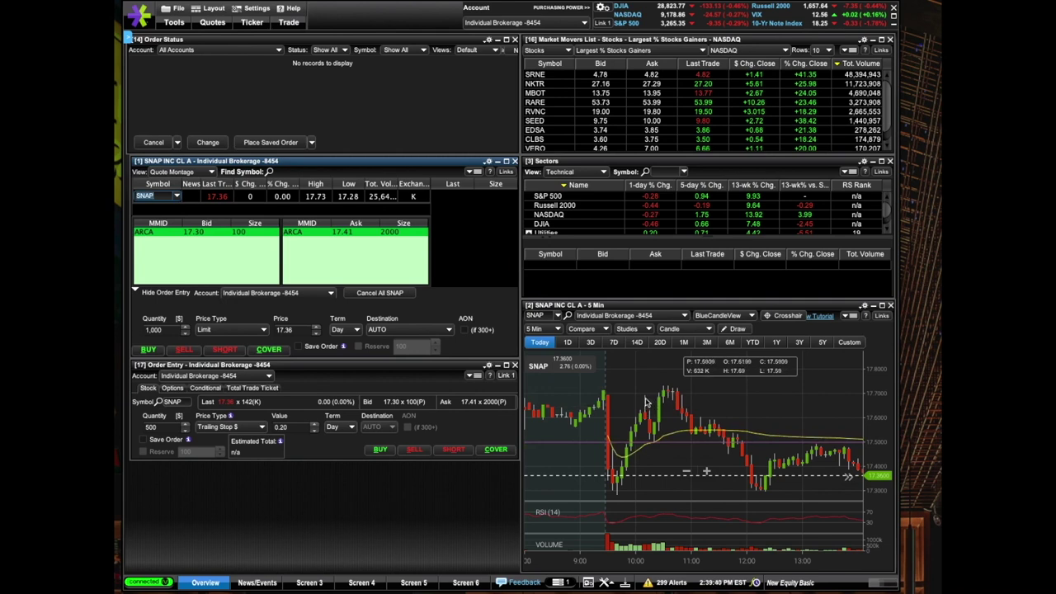
{"action": "key", "text": "super+Tab"}
{"action": "left_click", "coordinate": [317, 288]}
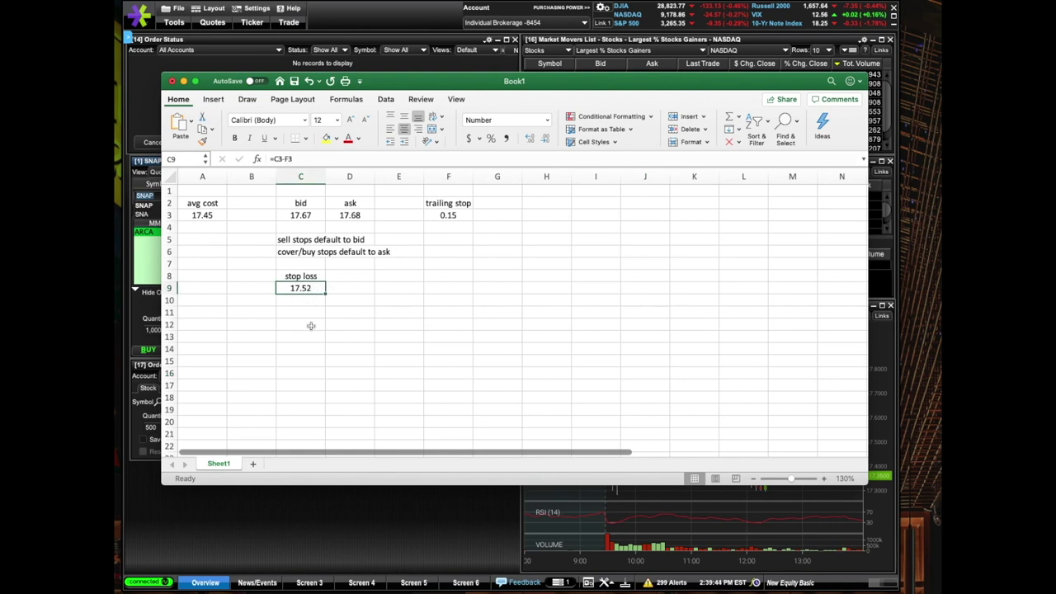
{"action": "left_click", "coordinate": [470, 337]}
{"action": "left_click_drag", "start_coordinate": [497, 285], "coordinate": [546, 216]}
{"action": "left_click", "coordinate": [329, 296]}
{"action": "left_click_drag", "start_coordinate": [498, 363], "coordinate": [521, 262]}
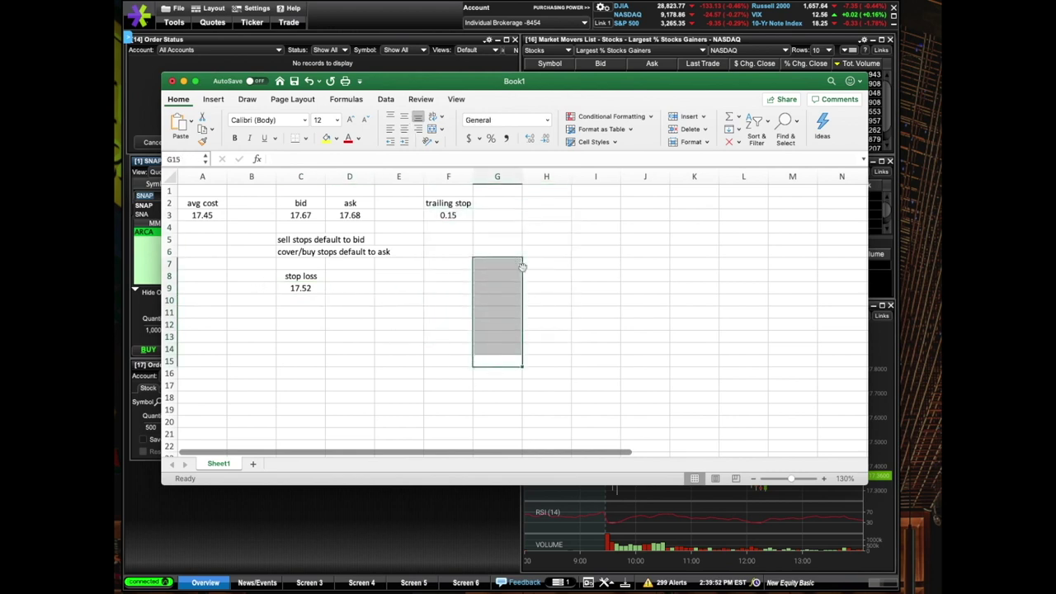